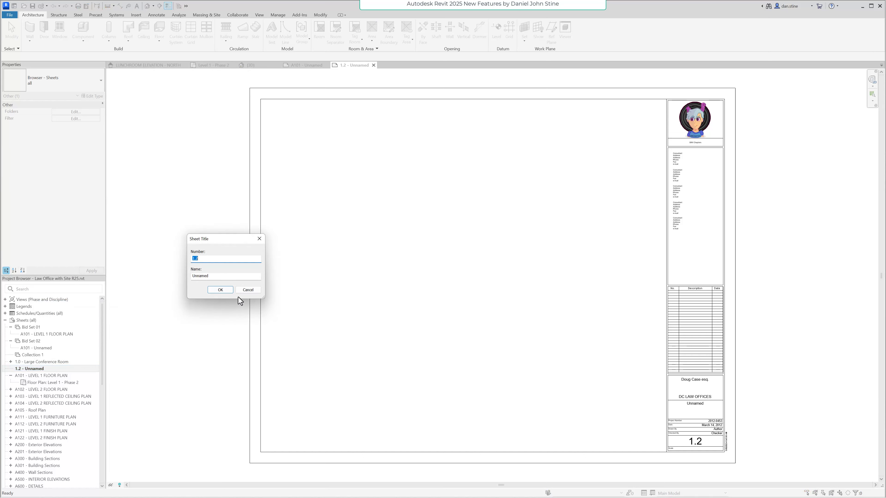
Step: Renumber the unnamed sheet 1.2 as A101, keeping it outside the bid set collections
{"action": "type", "text": "A101"}
{"action": "left_click", "coordinate": [213, 290]}
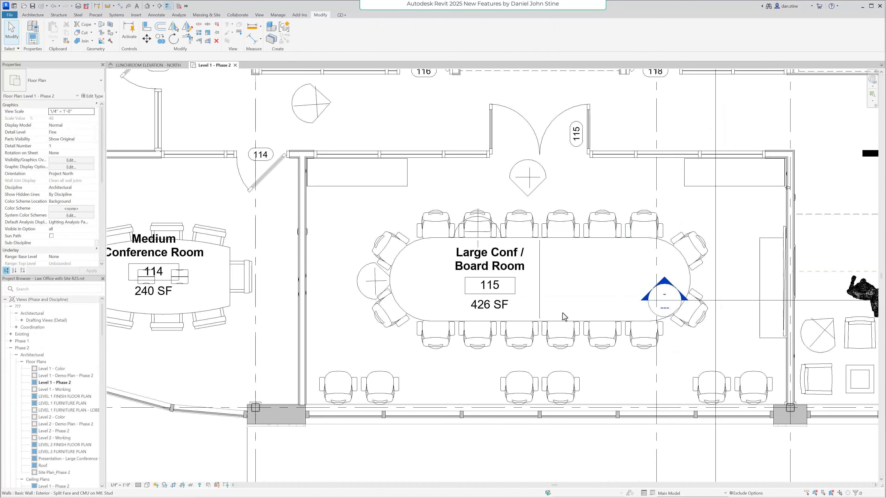
Step: Open the large conference room's racetrack table family for editing and show only its Ref. Level floor plan
{"action": "left_click", "coordinate": [541, 290]}
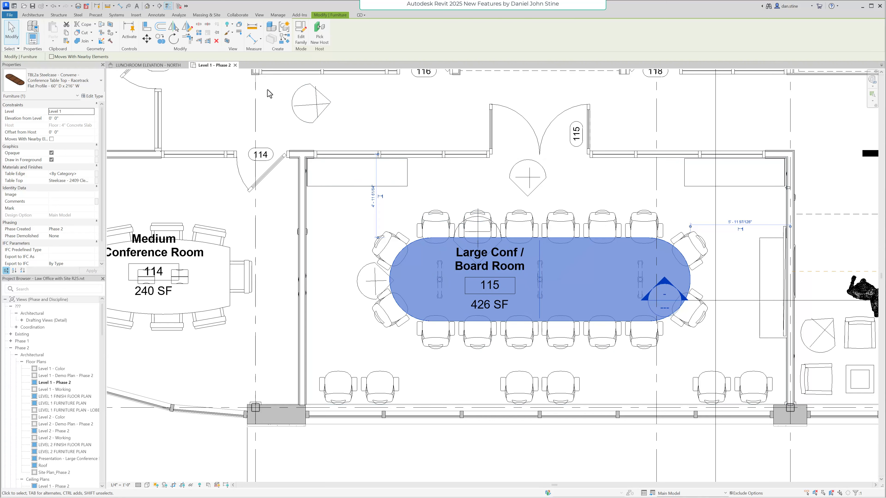
{"action": "left_click", "coordinate": [299, 41]}
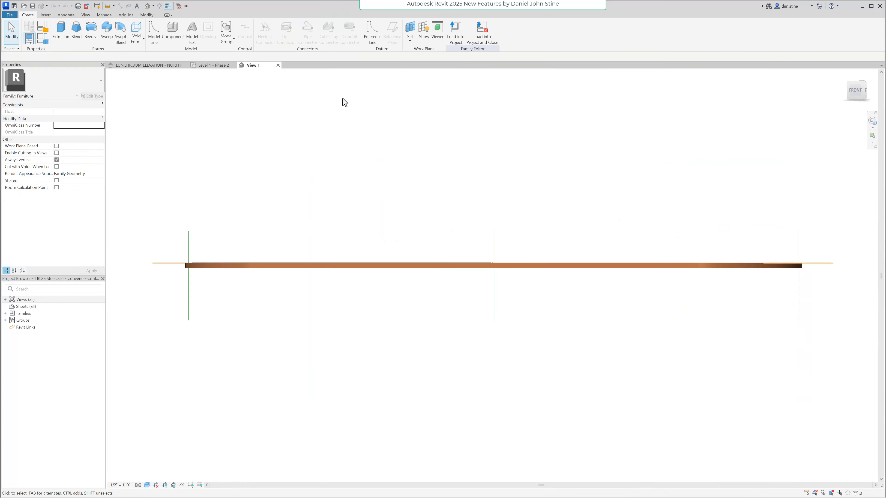
{"action": "left_click", "coordinate": [5, 300]}
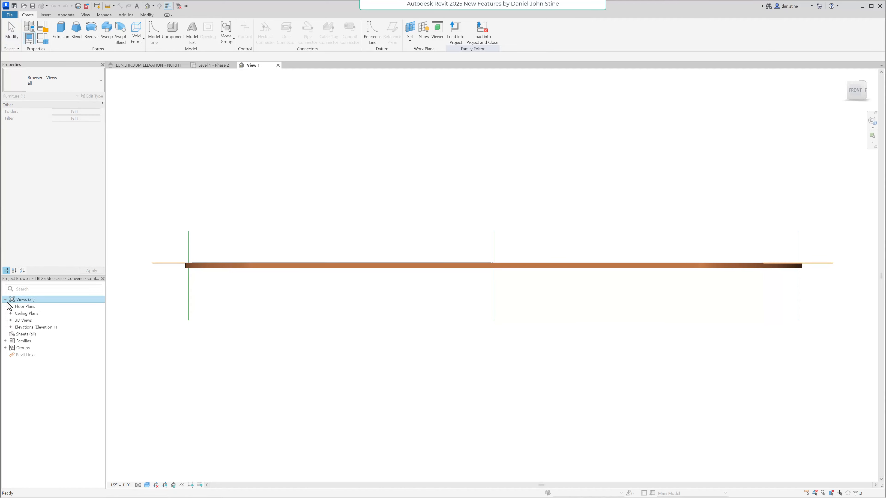
{"action": "left_click", "coordinate": [11, 307]}
{"action": "double_click", "coordinate": [30, 313]}
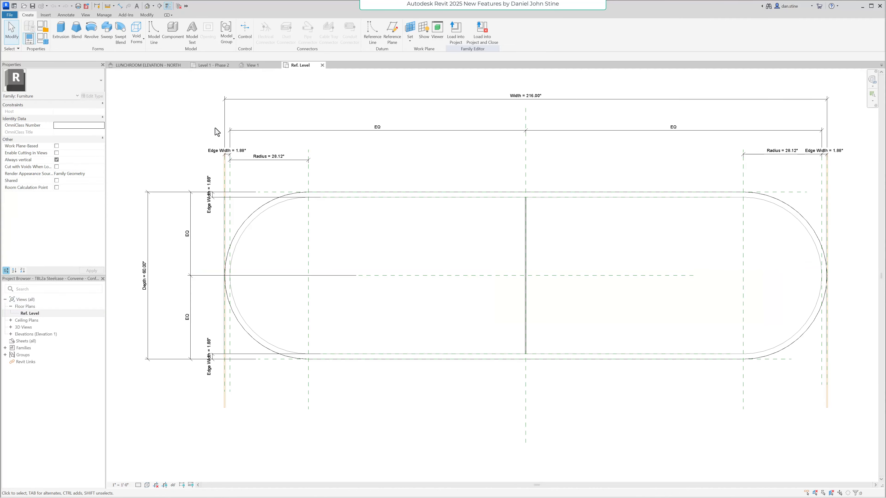
{"action": "left_click", "coordinate": [278, 65]}
Step: Open the Steelcase Leap work chair family from the Level 1 - Phase 2 plan and load it into the conference table family
{"action": "left_click", "coordinate": [222, 66]}
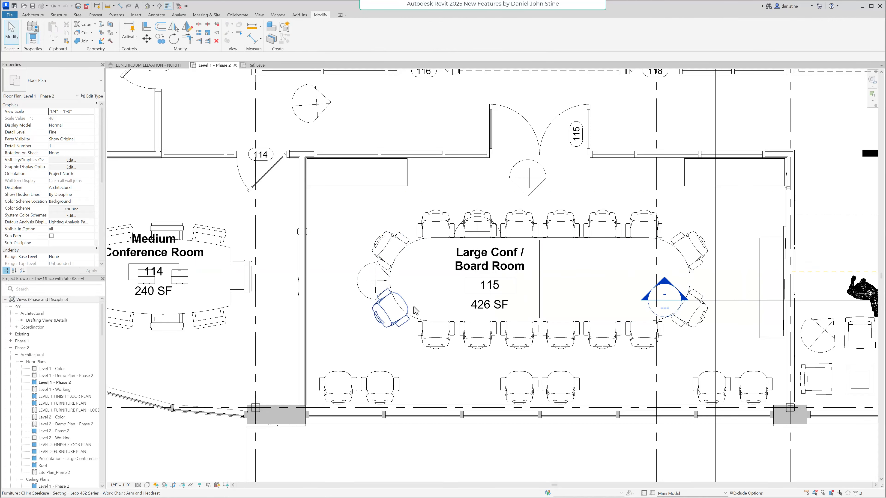
{"action": "left_click", "coordinate": [436, 333]}
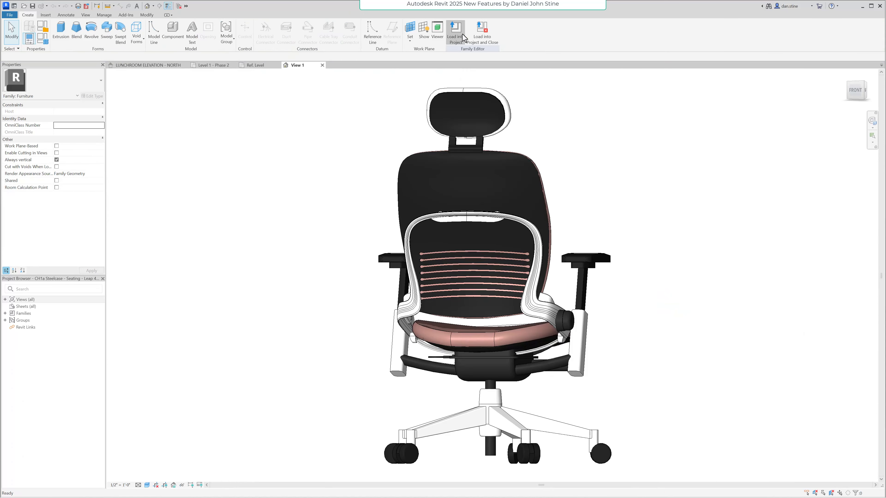
{"action": "left_click", "coordinate": [461, 34]}
{"action": "left_click", "coordinate": [397, 222]}
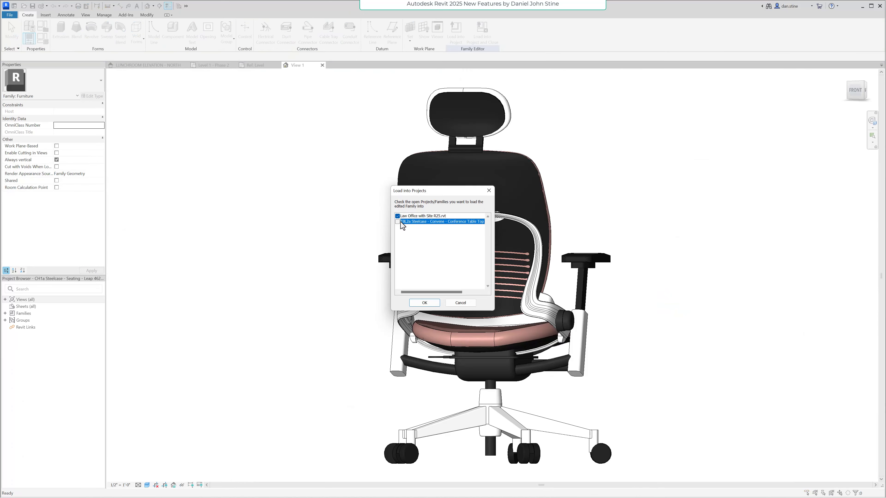
{"action": "left_click", "coordinate": [425, 302]}
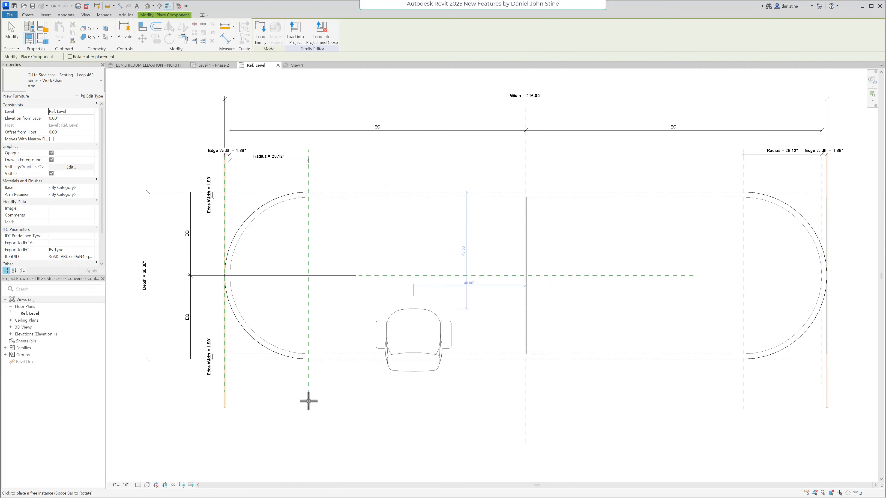
Step: Place one work chair below the table's lower-left end and array it to the right as a row of 5 chairs
{"action": "middle_click_drag", "start_coordinate": [353, 403], "coordinate": [421, 333]}
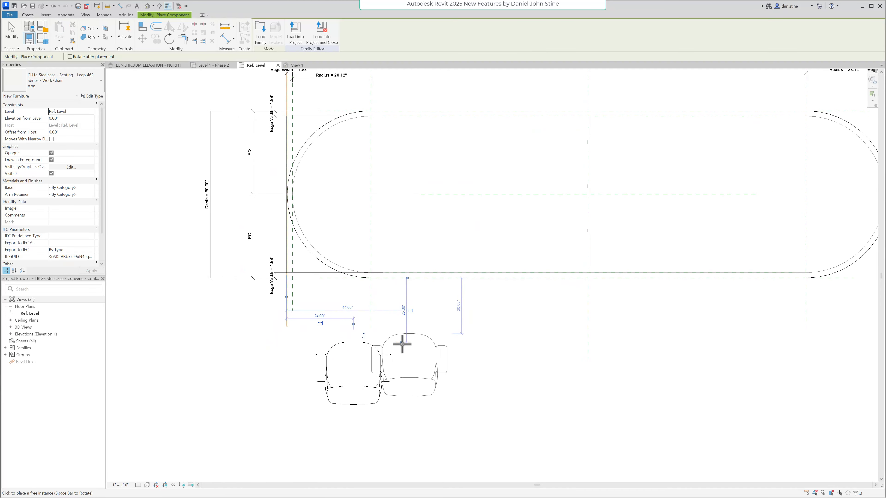
{"action": "key", "text": "Escape"}
{"action": "left_click", "coordinate": [389, 368]}
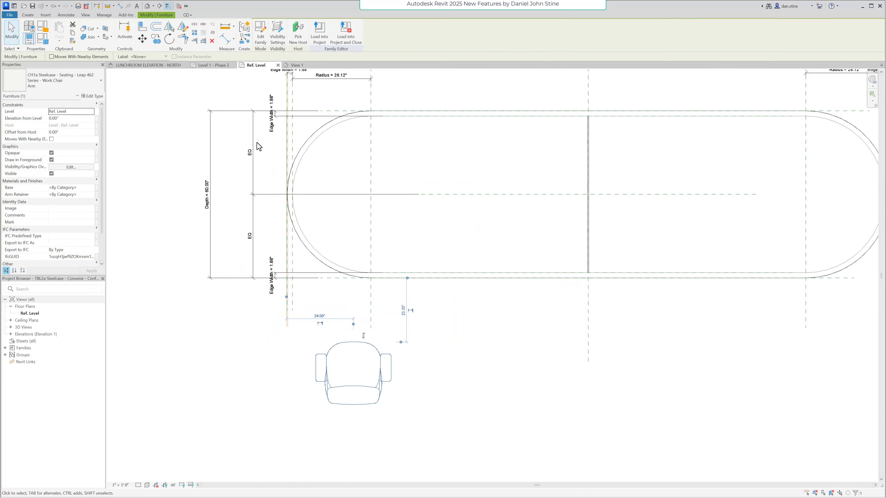
{"action": "left_click", "coordinate": [194, 33]}
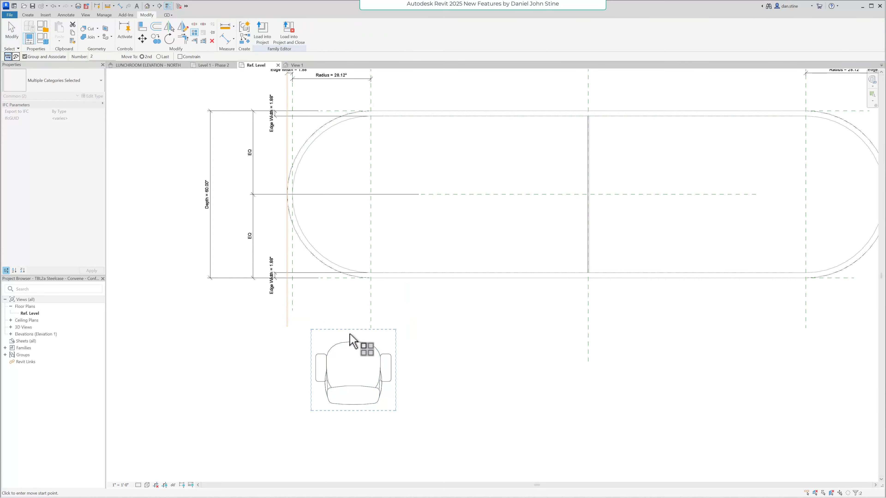
{"action": "left_click", "coordinate": [353, 341]}
{"action": "left_click", "coordinate": [441, 353]}
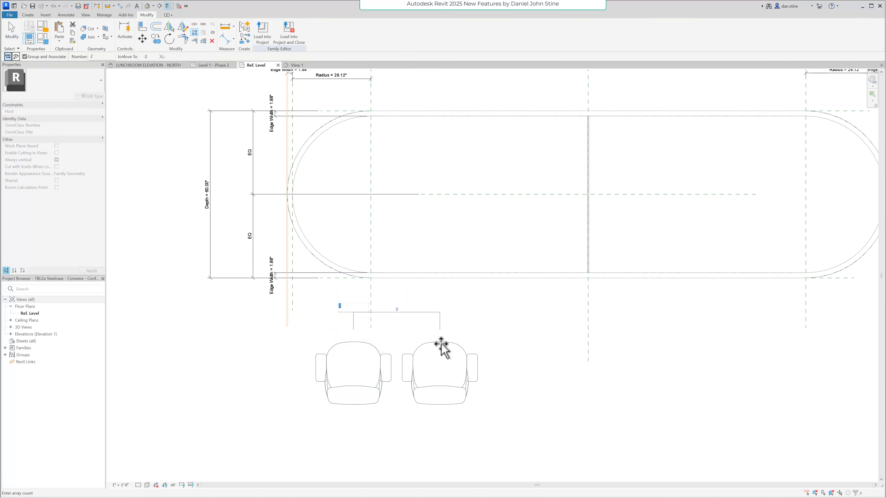
{"action": "type", "text": "5"}
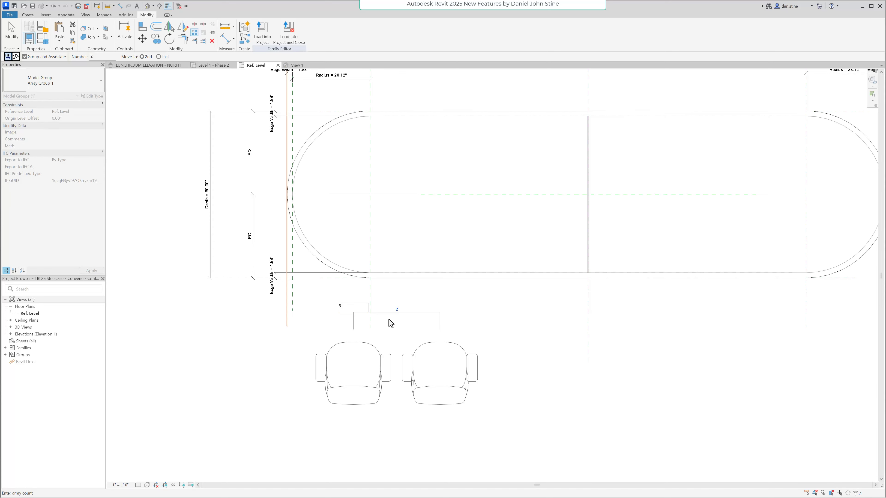
{"action": "key", "text": "Return"}
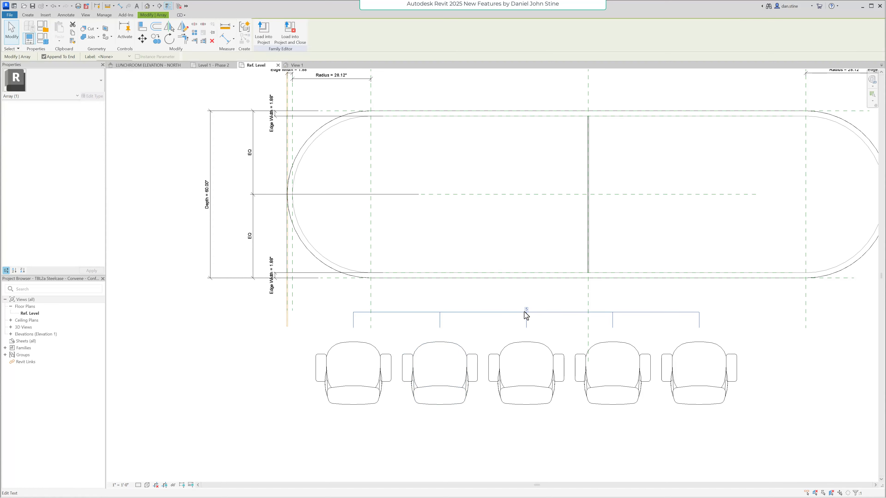
Step: Label the chair array's count with a new instance family parameter named "test"
{"action": "left_click", "coordinate": [127, 57]}
{"action": "left_click", "coordinate": [115, 66]}
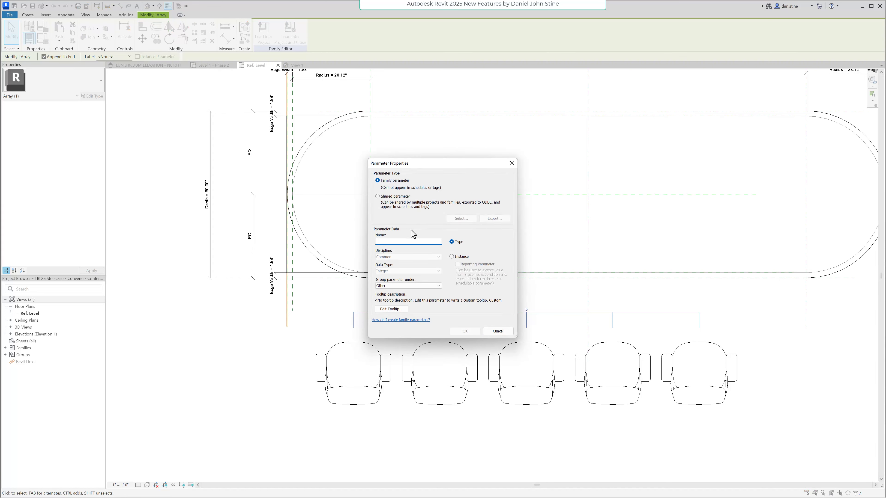
{"action": "type", "text": "test"}
{"action": "left_click", "coordinate": [452, 257]}
{"action": "left_click", "coordinate": [461, 331]}
Step: Load the table family into the Law Office with Site R25 project, overwriting the existing version and its parameter values
{"action": "left_click", "coordinate": [263, 33]}
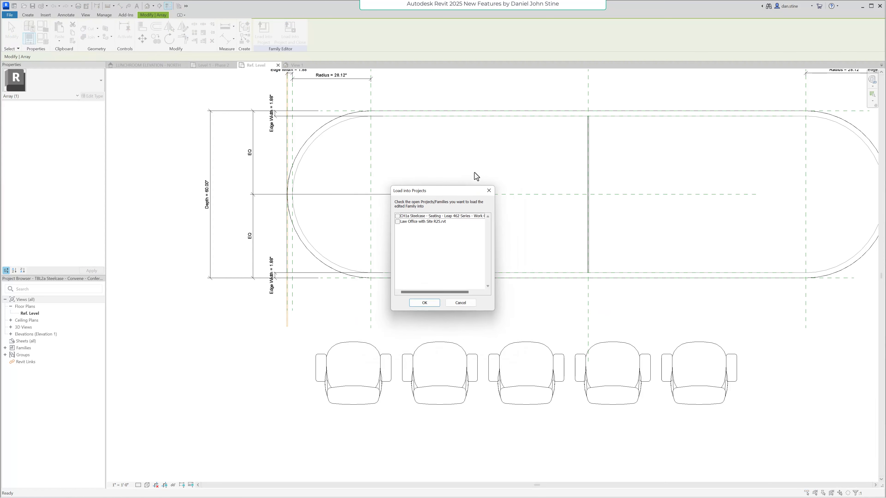
{"action": "left_click", "coordinate": [398, 222]}
{"action": "left_click", "coordinate": [425, 303]}
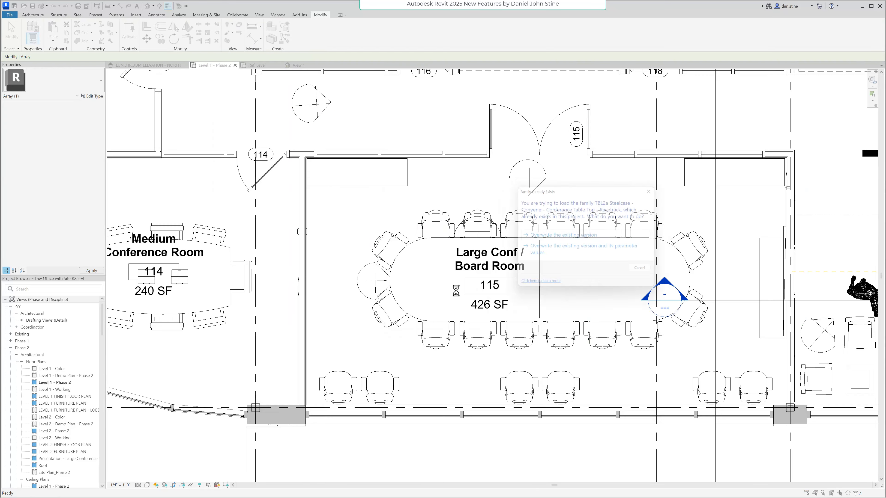
{"action": "left_click", "coordinate": [571, 247]}
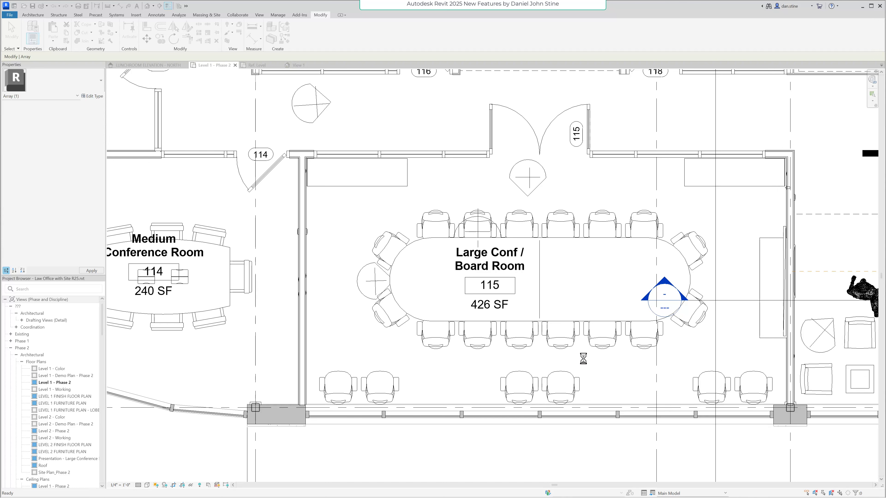
Step: Try the loaded conference table's "test" chair count at 3, 2, 1 and 0
{"action": "left_click", "coordinate": [539, 303]}
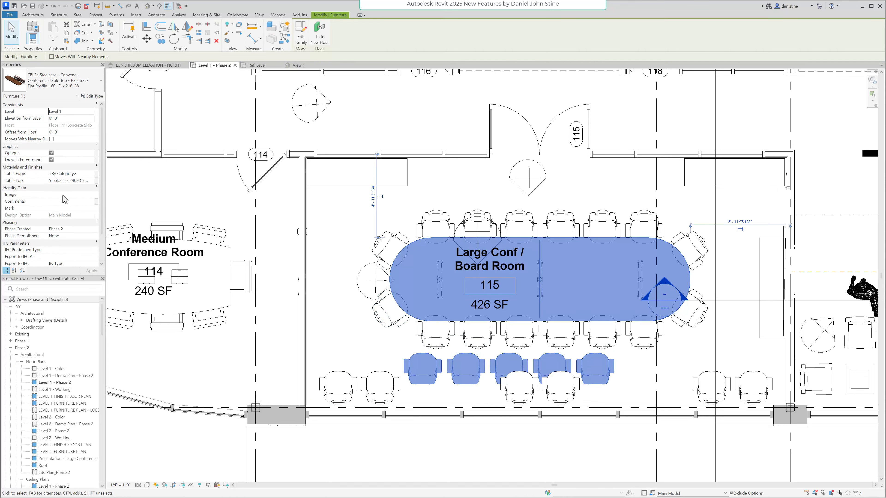
{"action": "scroll", "coordinate": [65, 199], "scroll_direction": "down", "scroll_amount": 1}
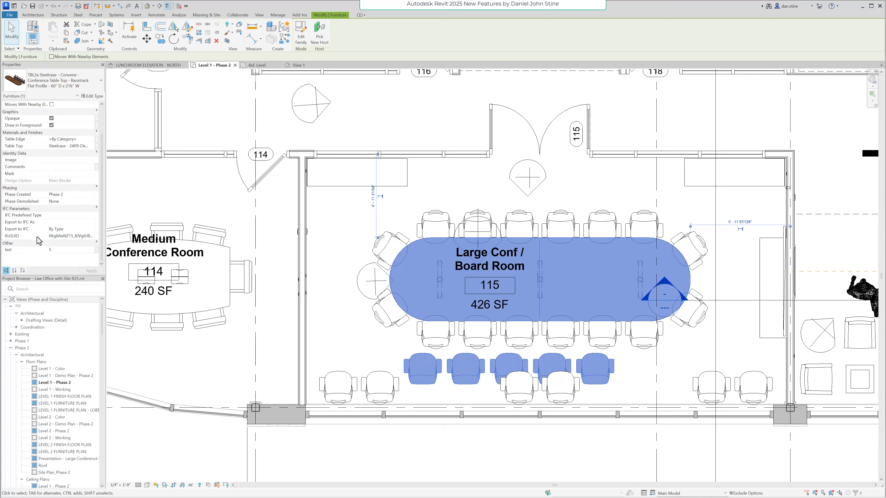
{"action": "left_click", "coordinate": [56, 251]}
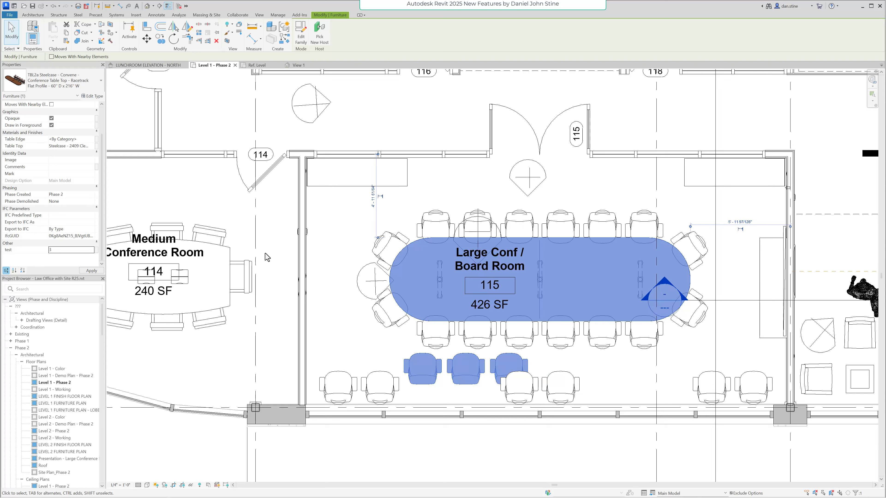
{"action": "double_click", "coordinate": [53, 249]}
{"action": "type", "text": "2"}
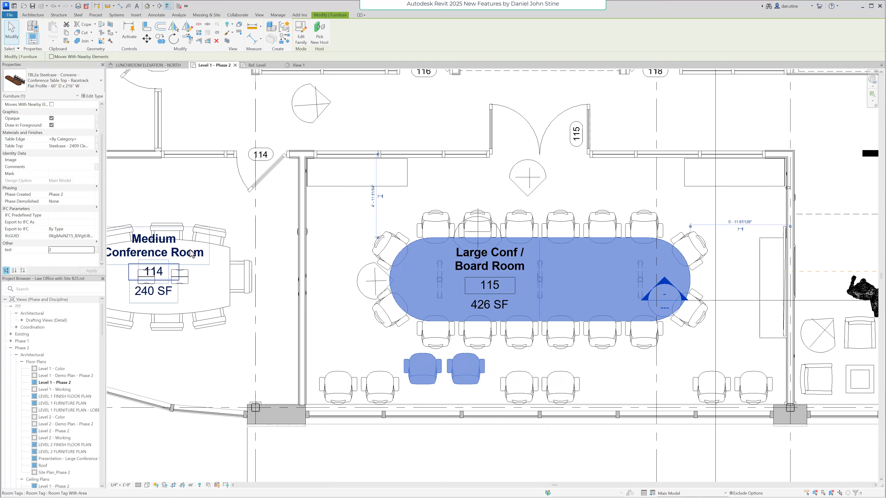
{"action": "left_click", "coordinate": [60, 251]}
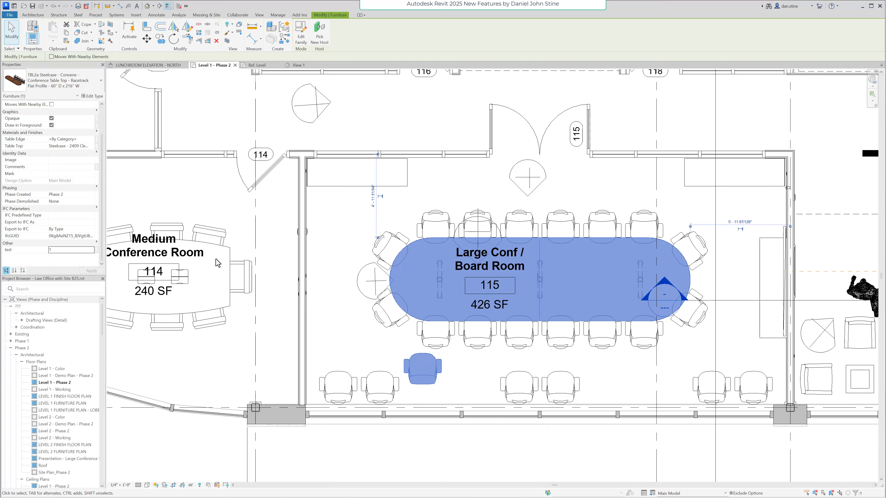
{"action": "left_click", "coordinate": [64, 250]}
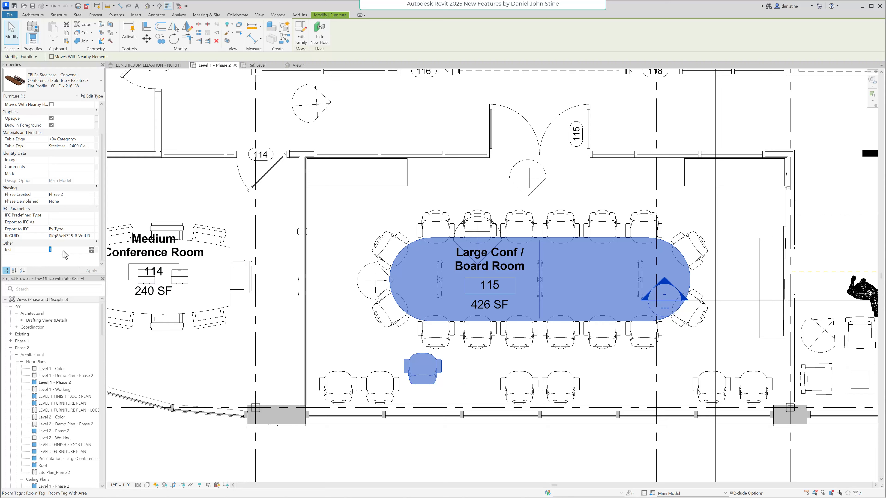
{"action": "type", "text": "0"}
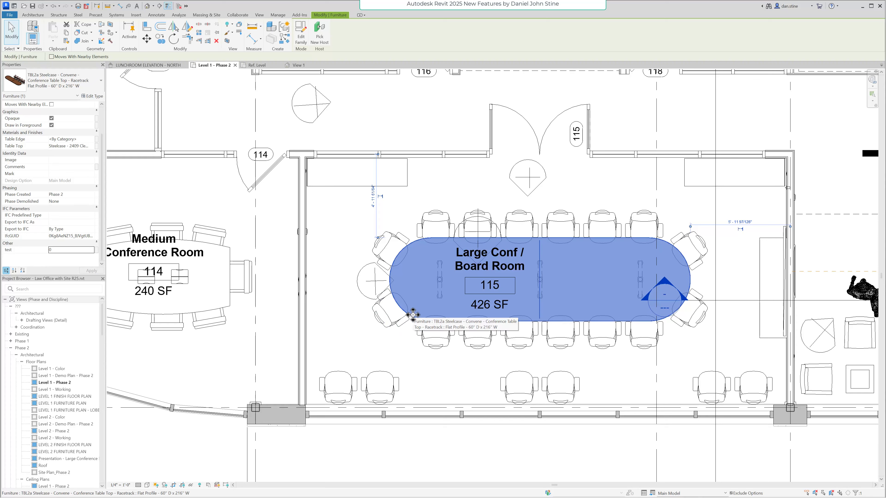
Step: Set the conference table's "test" chair count to 1, raise it to 2, and deselect the table
{"action": "left_click", "coordinate": [62, 251]}
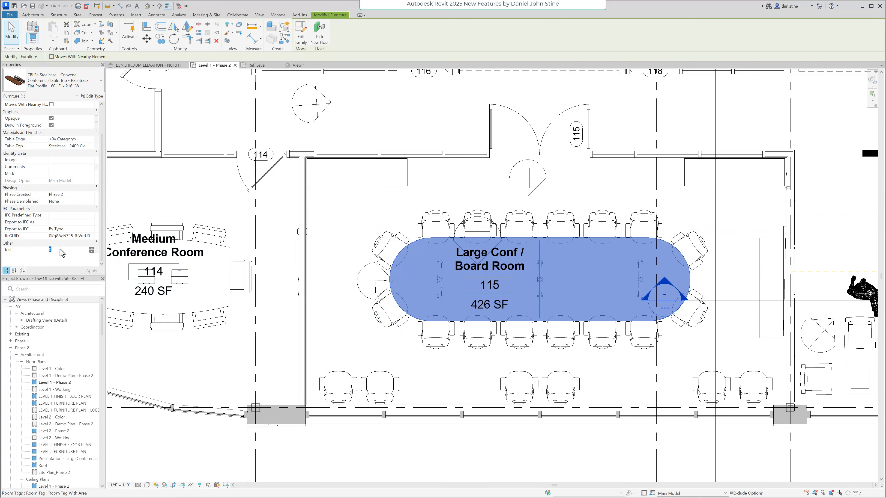
{"action": "type", "text": "1"}
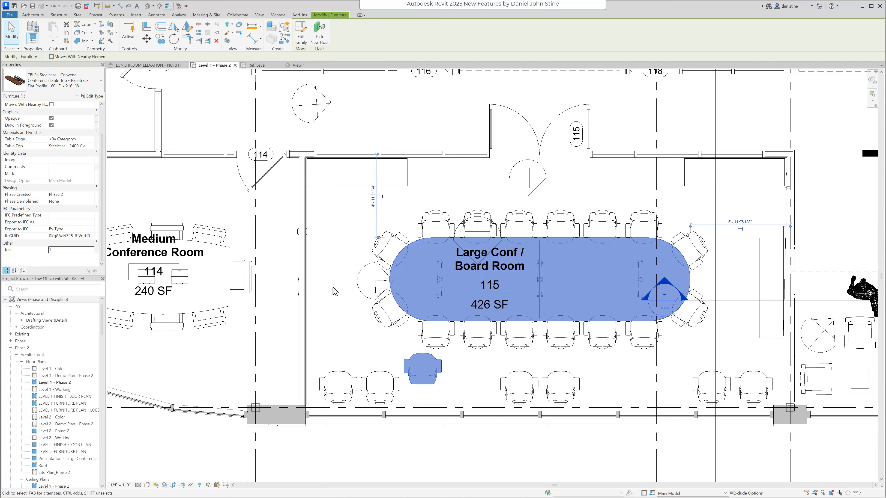
{"action": "left_click", "coordinate": [58, 250]}
{"action": "type", "text": "2"}
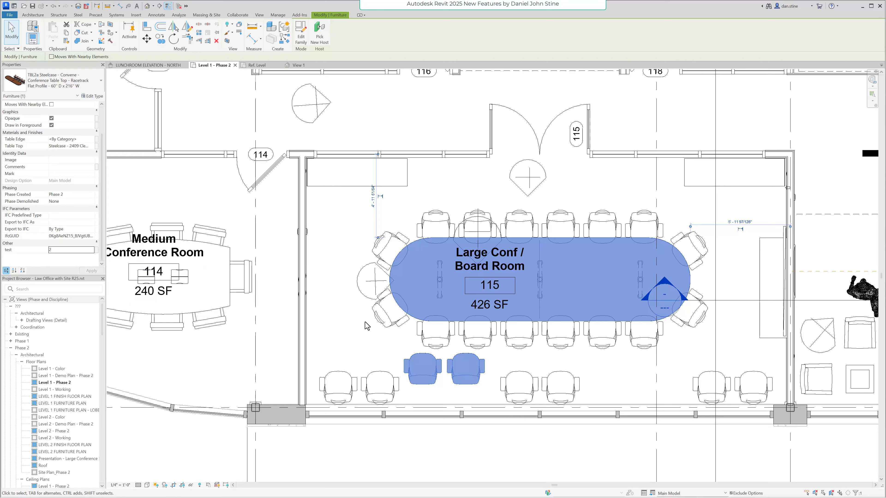
{"action": "left_click", "coordinate": [373, 357]}
Step: Open the lunchroom's north interior elevation from its marker in the Level 1 plan
{"action": "scroll", "coordinate": [574, 190], "scroll_direction": "down", "scroll_amount": 4}
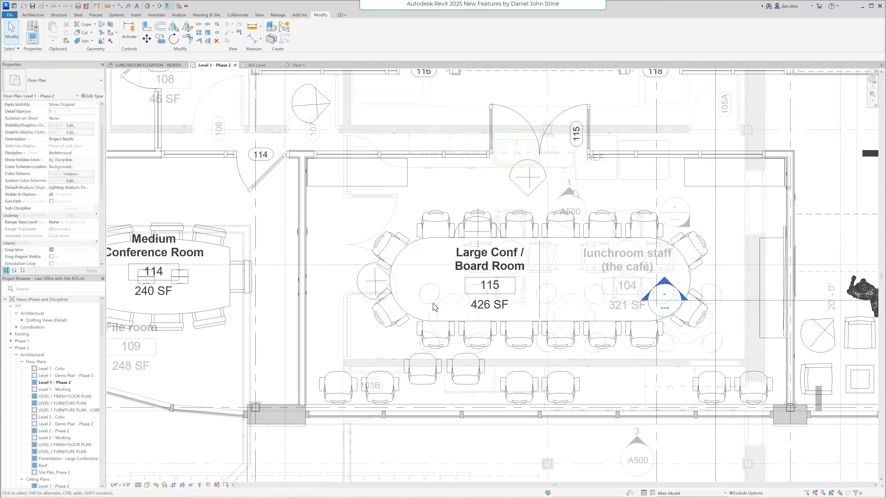
{"action": "double_click", "coordinate": [570, 188]}
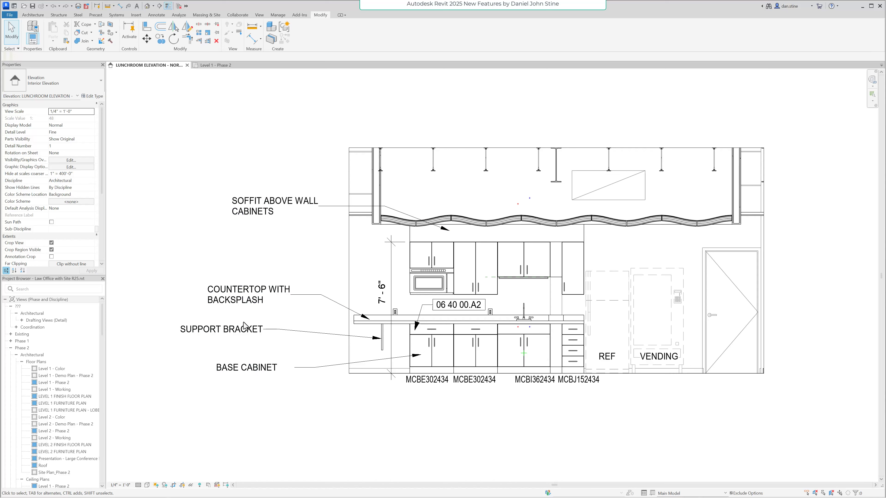
Step: Compare the tools offered for the four keynote tags beside the cabinets with those for the BASE CABINET tag alone
{"action": "left_click", "coordinate": [244, 365]}
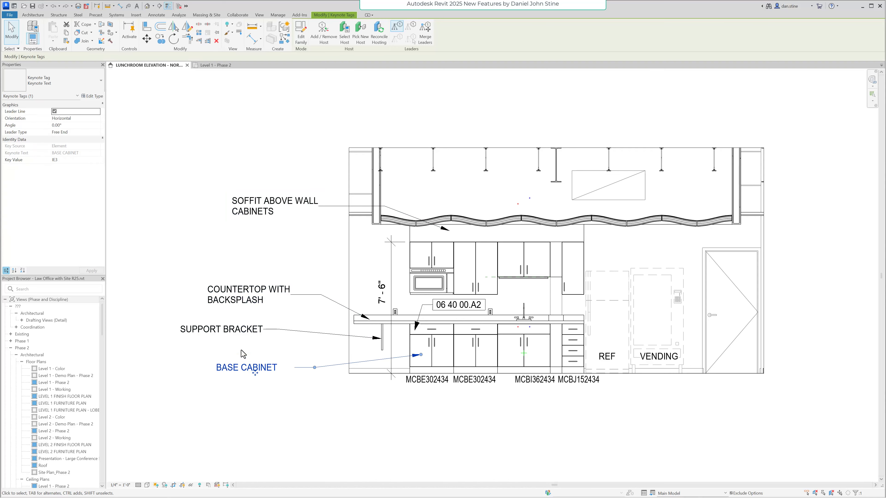
{"action": "left_click", "coordinate": [245, 330], "text": "ctrl"}
{"action": "left_click", "coordinate": [248, 295], "text": "ctrl"}
{"action": "left_click", "coordinate": [257, 212], "text": "ctrl"}
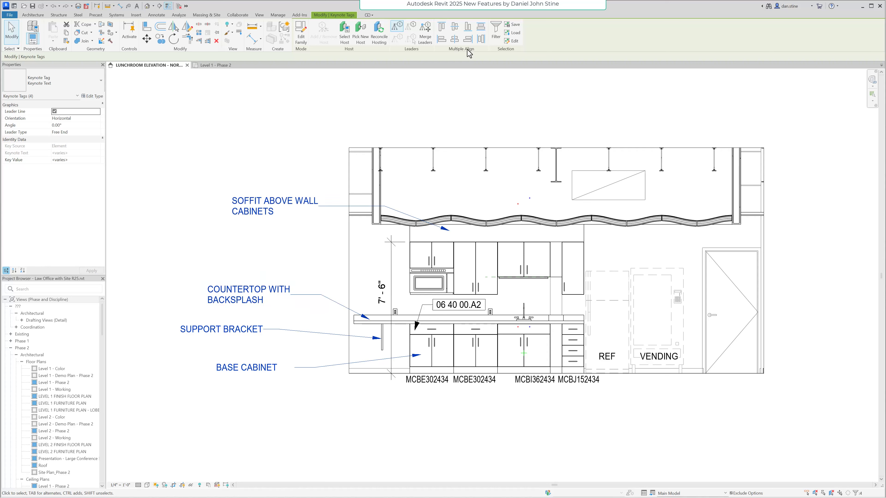
{"action": "left_click", "coordinate": [287, 423]}
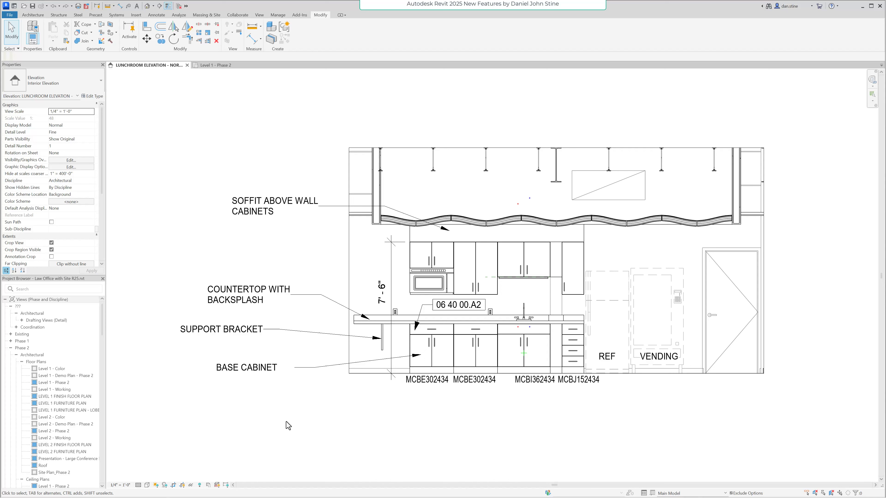
{"action": "left_click", "coordinate": [257, 372]}
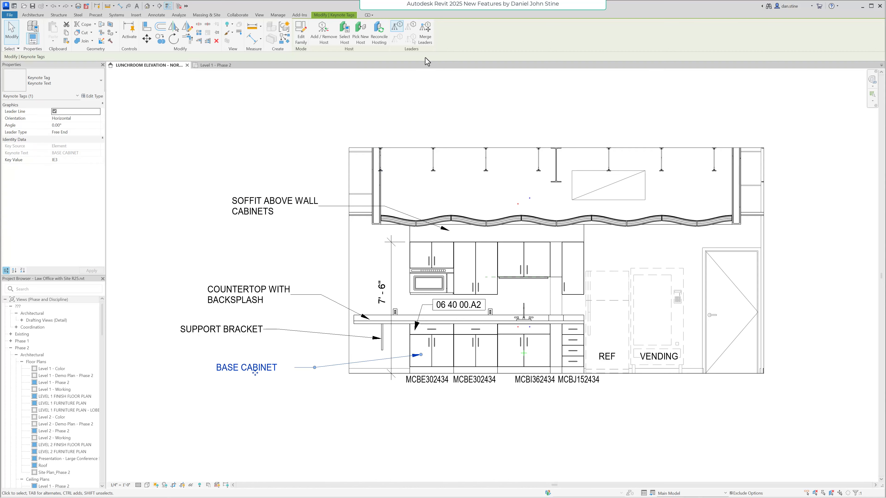
Step: Add the SUPPORT BRACKET, COUNTERTOP WITH BACKSPLASH and SOFFIT tags to the selection and left-align all four keynote tags
{"action": "left_click", "coordinate": [256, 330], "text": "ctrl"}
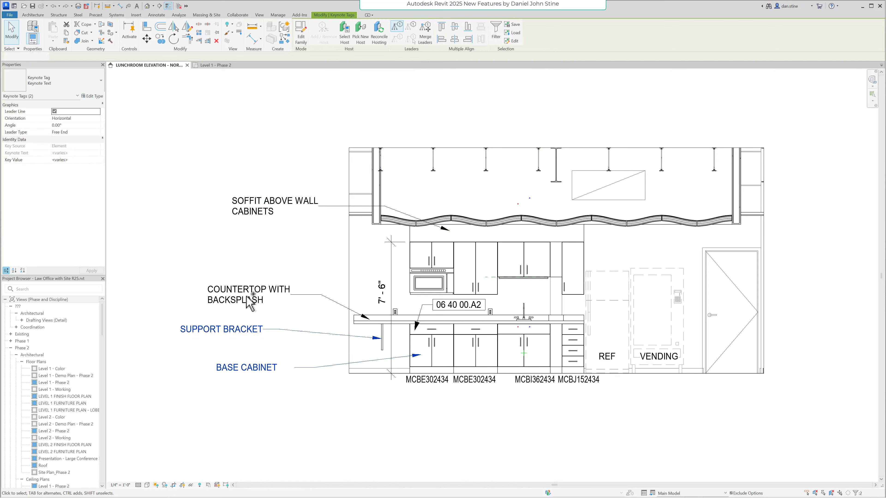
{"action": "left_click", "coordinate": [247, 294], "text": "ctrl"}
{"action": "left_click", "coordinate": [263, 212], "text": "ctrl"}
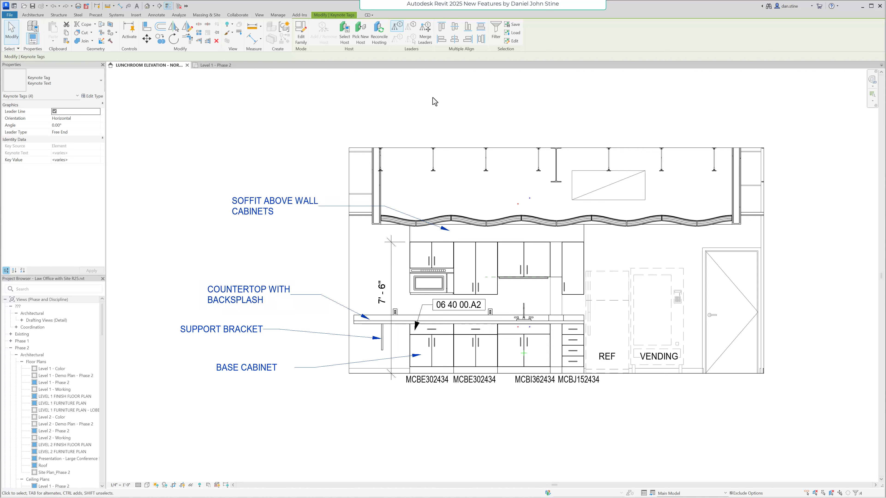
{"action": "left_click", "coordinate": [442, 39]}
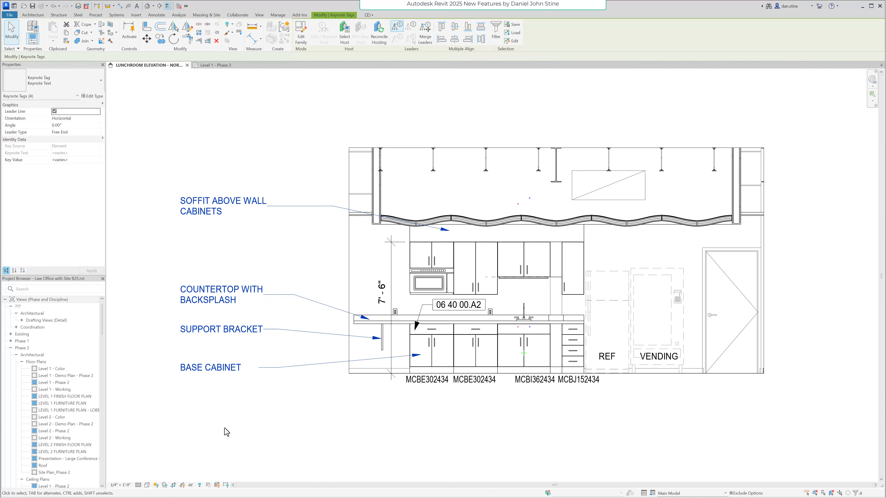
Step: Distribute the four casework tags below the base cabinets evenly in the horizontal direction and deselect them
{"action": "left_click", "coordinate": [424, 381]}
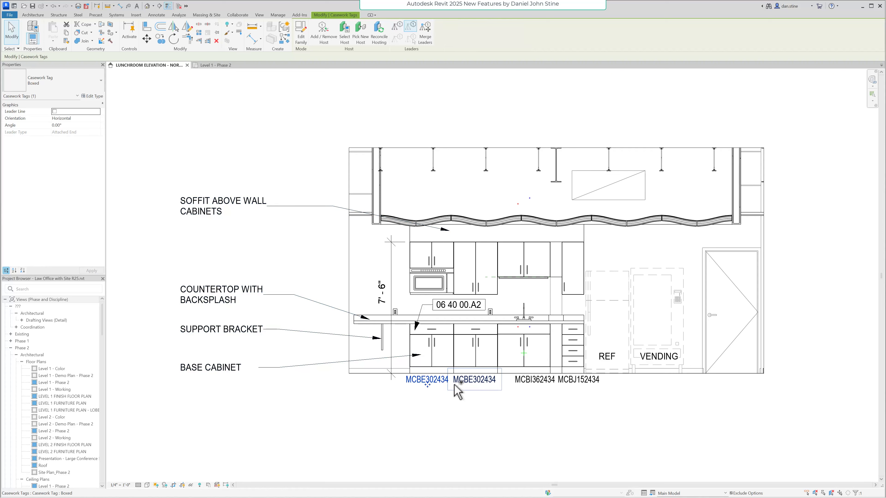
{"action": "left_click", "coordinate": [471, 381], "text": "ctrl"}
{"action": "left_click", "coordinate": [534, 381], "text": "ctrl"}
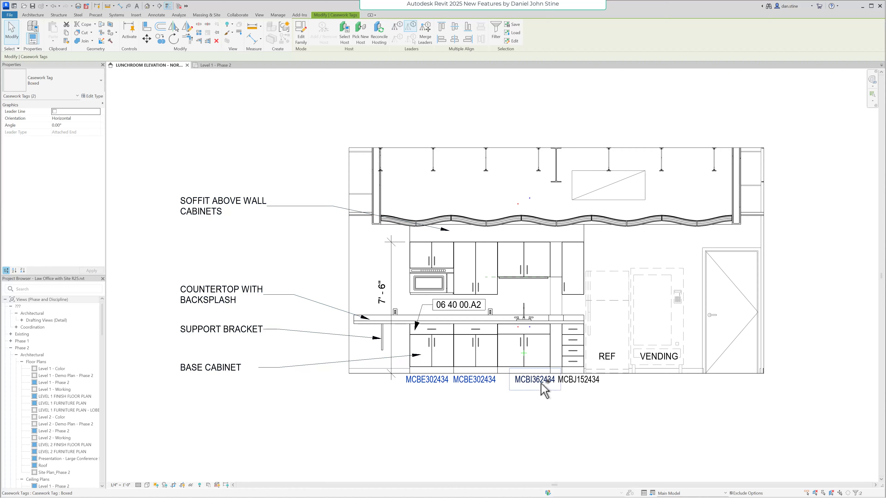
{"action": "left_click", "coordinate": [574, 383], "text": "ctrl"}
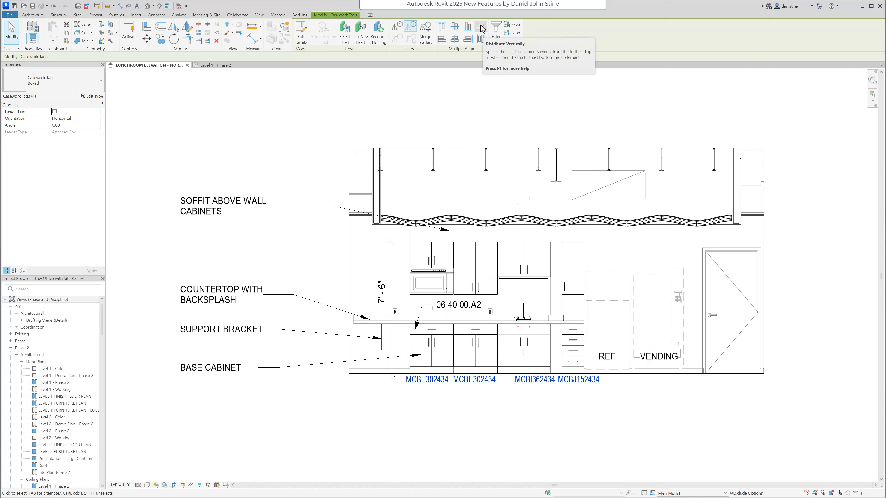
{"action": "left_click", "coordinate": [482, 40]}
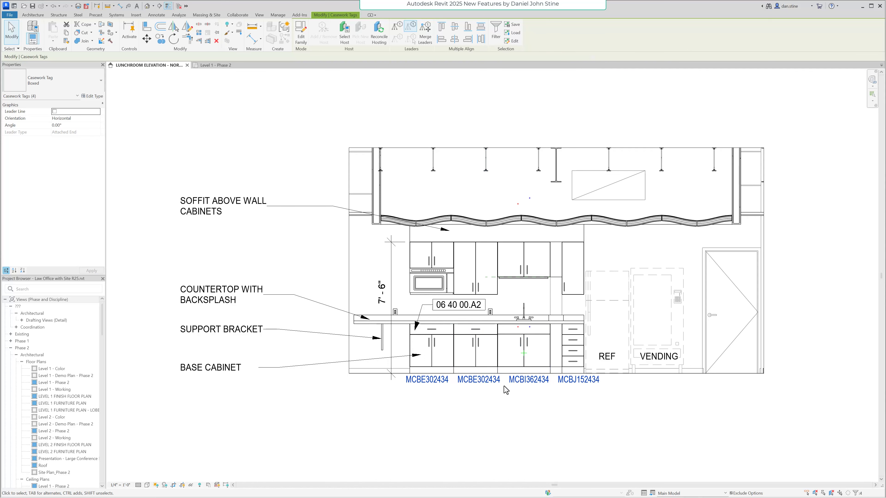
{"action": "left_click", "coordinate": [313, 400]}
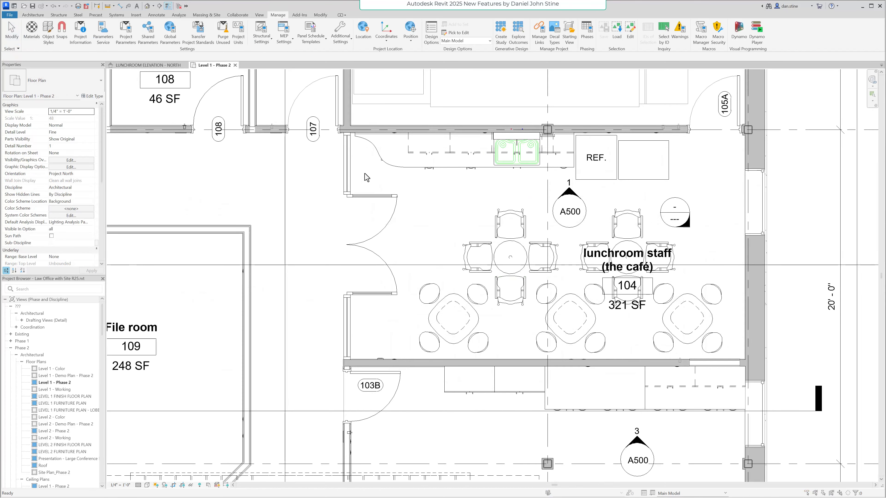
Step: Move and enlarge the Material Browser, and show the Masonry category of the AEC Materials library
{"action": "left_click_drag", "start_coordinate": [437, 158], "coordinate": [346, 104]}
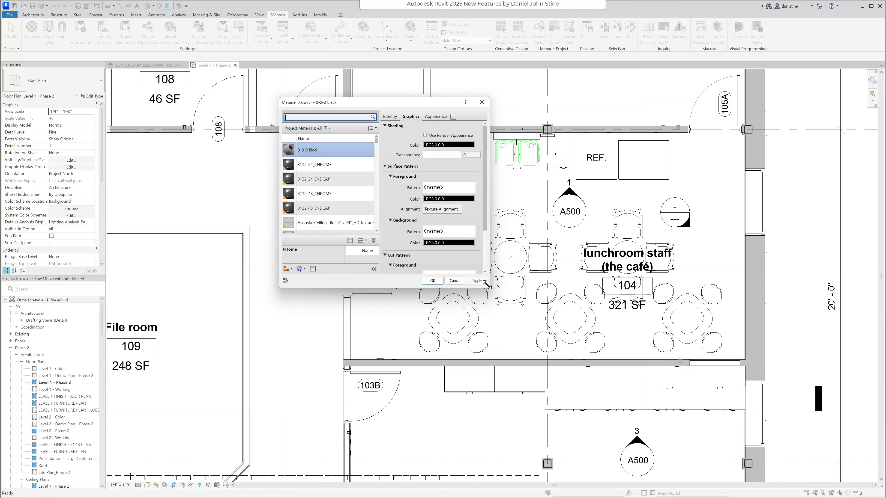
{"action": "left_click_drag", "start_coordinate": [487, 287], "coordinate": [639, 375]}
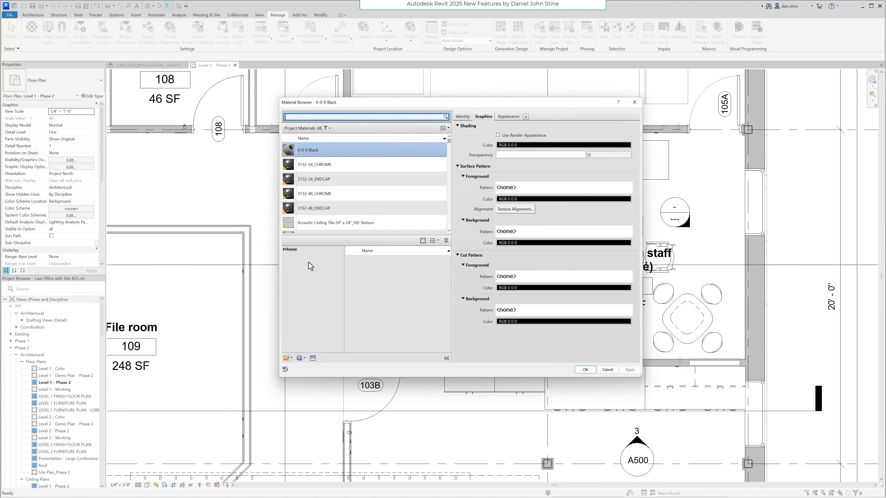
{"action": "left_click", "coordinate": [290, 250]}
{"action": "left_click", "coordinate": [283, 250]}
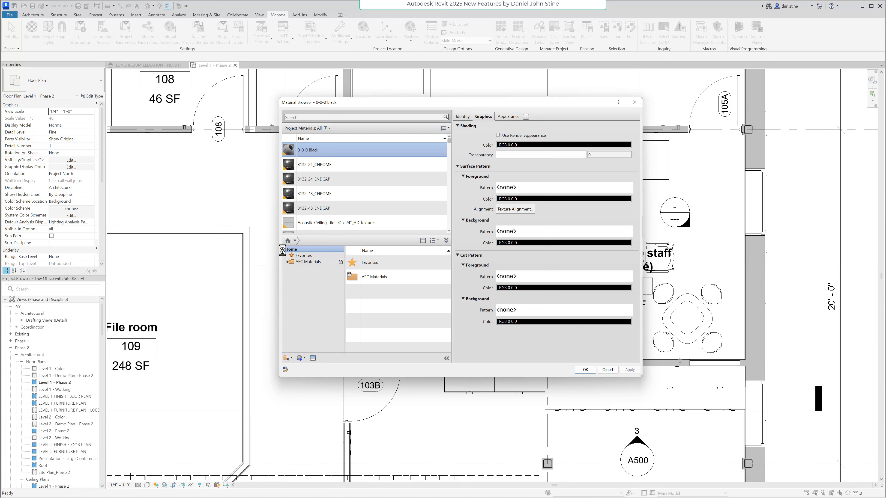
{"action": "left_click", "coordinate": [287, 262]}
{"action": "left_click", "coordinate": [304, 268]}
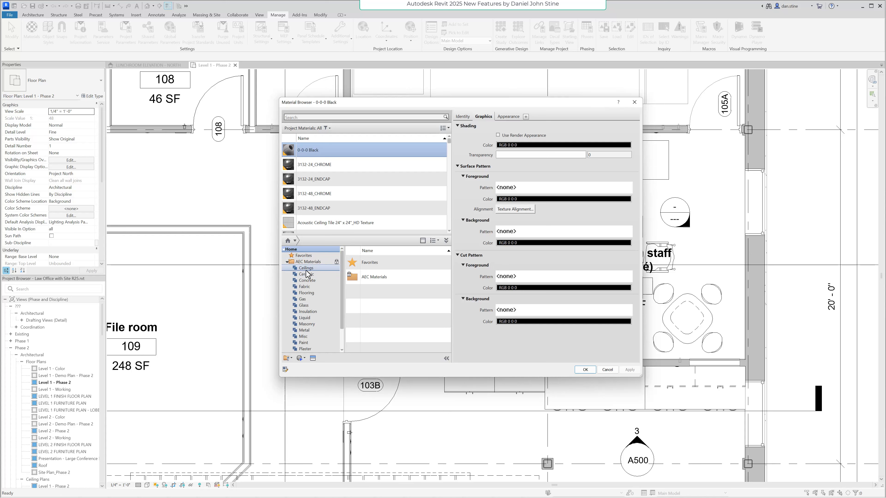
{"action": "left_click", "coordinate": [312, 324]}
Step: Select the library materials from Brick, Common through Brick, Cored and add Brick, Common, Brown to the project
{"action": "left_click", "coordinate": [380, 277]}
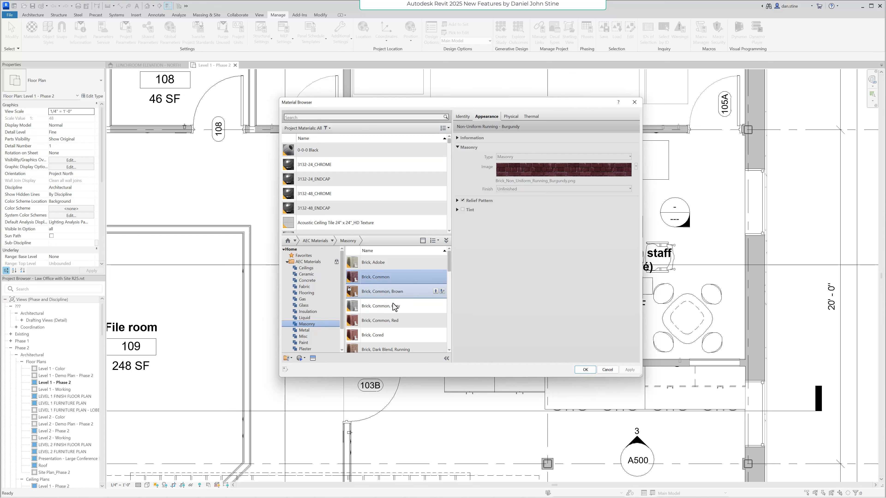
{"action": "left_click", "coordinate": [387, 335], "text": "shift"}
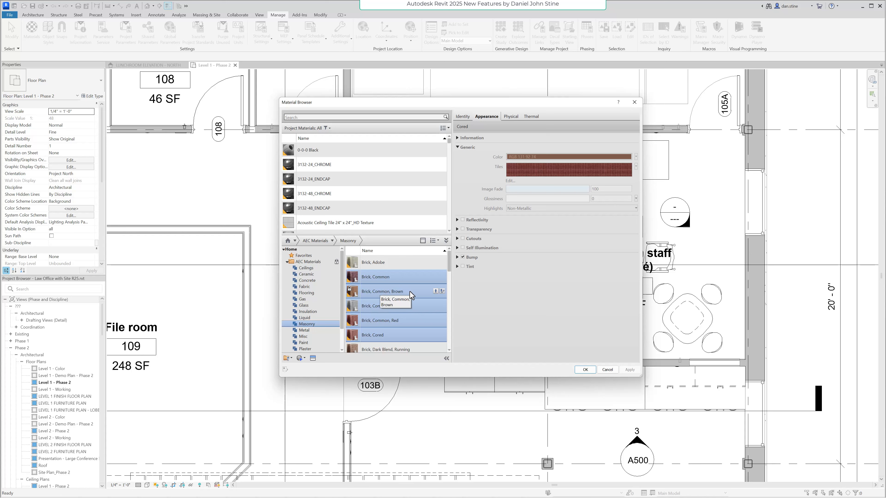
{"action": "left_click", "coordinate": [436, 291]}
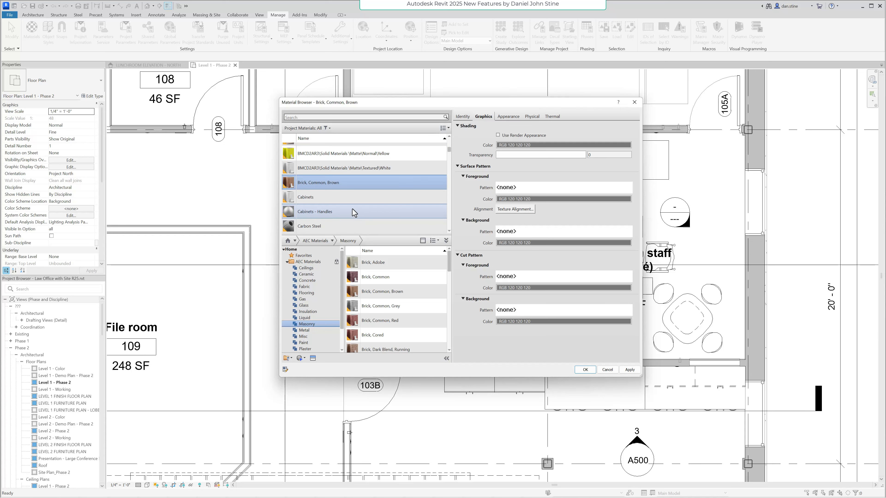
Step: Delete the project materials from BMCD2AR3\Solid Materials\Matte\Textured\White through Carbon Steel together
{"action": "left_click", "coordinate": [324, 168]}
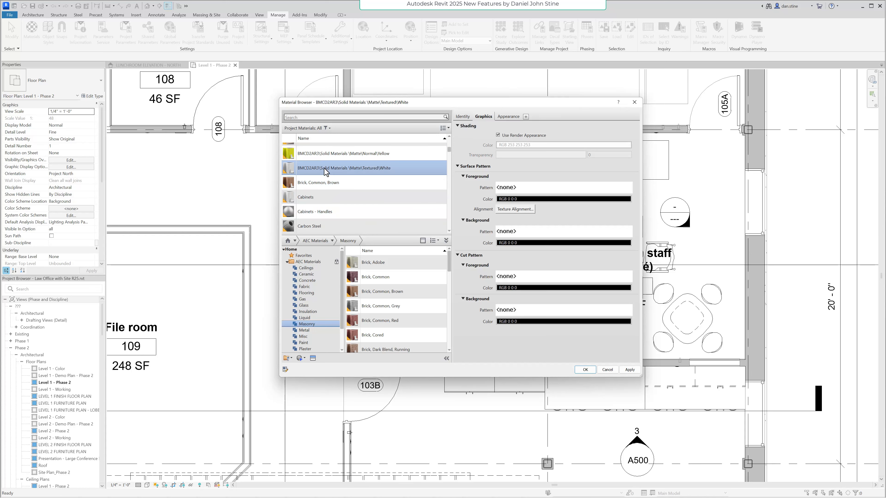
{"action": "left_click", "coordinate": [316, 222], "text": "shift"}
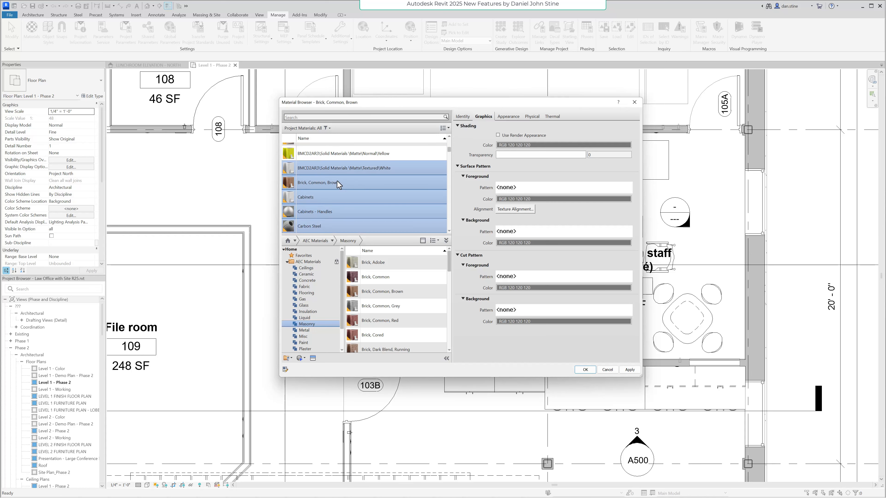
{"action": "key", "text": "Delete"}
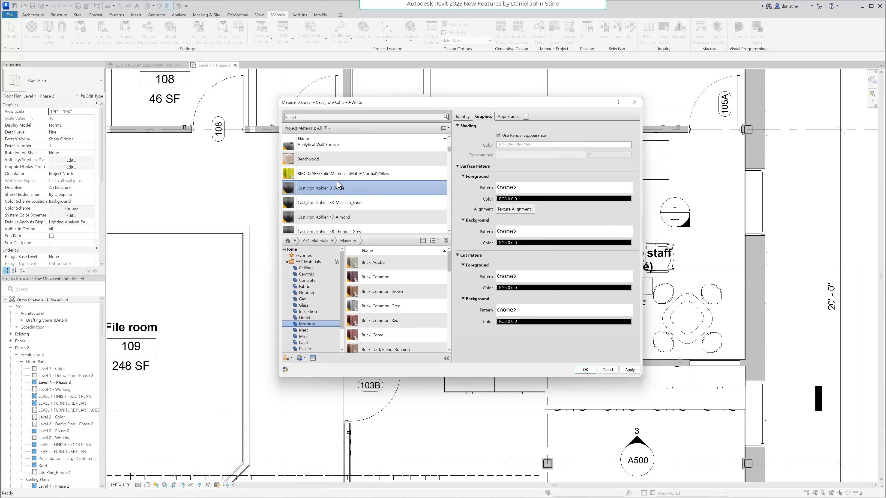
{"action": "left_click", "coordinate": [361, 206], "text": "shift"}
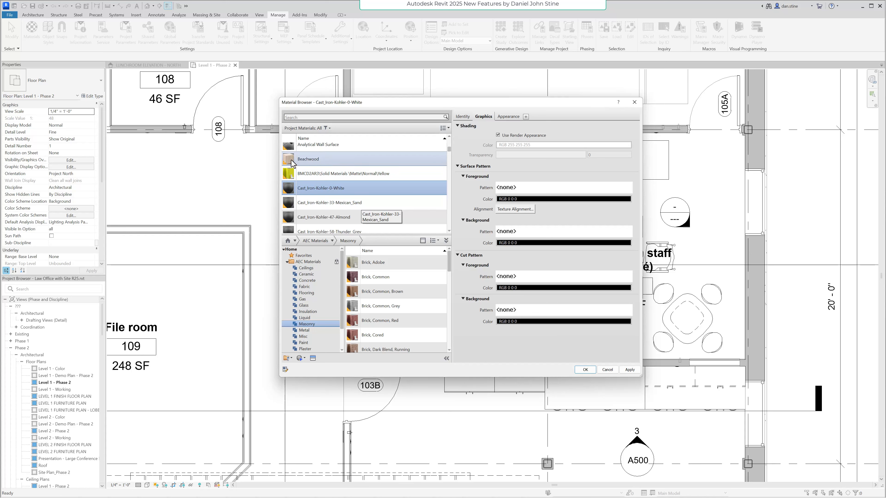
Step: Show the appearance properties of the Beachwood material and enlarge its preview image
{"action": "scroll", "coordinate": [289, 160], "scroll_direction": "up", "scroll_amount": 1}
{"action": "scroll", "coordinate": [289, 195], "scroll_direction": "down", "scroll_amount": 2}
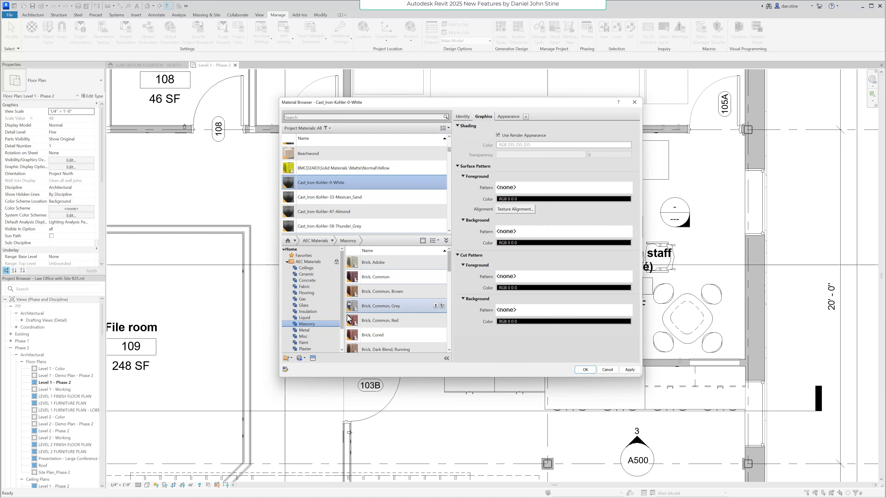
{"action": "left_click", "coordinate": [513, 119]}
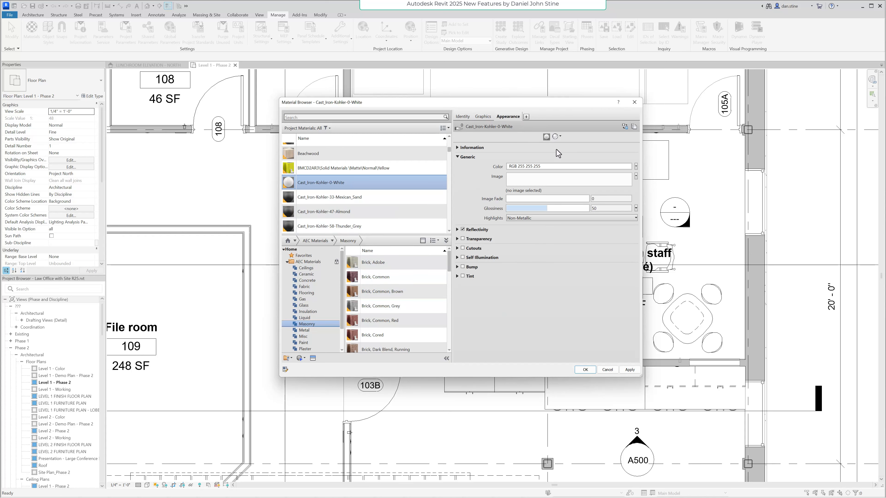
{"action": "left_click", "coordinate": [331, 160]}
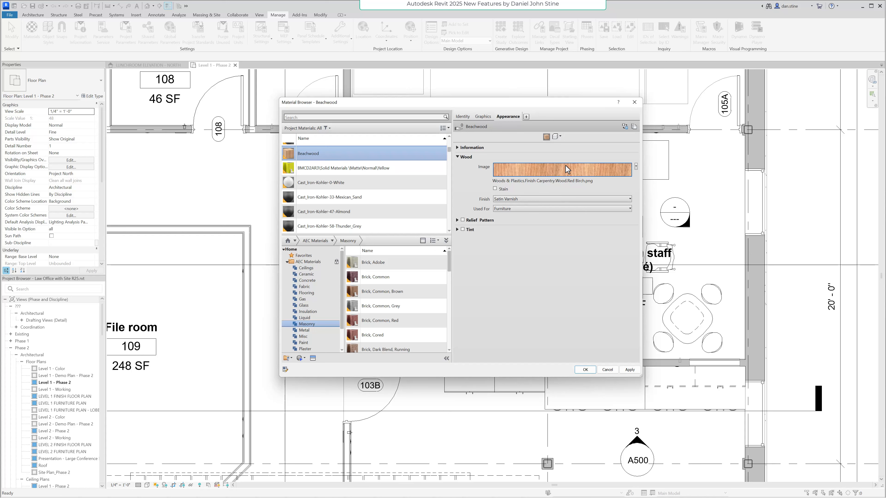
{"action": "left_click_drag", "start_coordinate": [569, 141], "coordinate": [565, 260]}
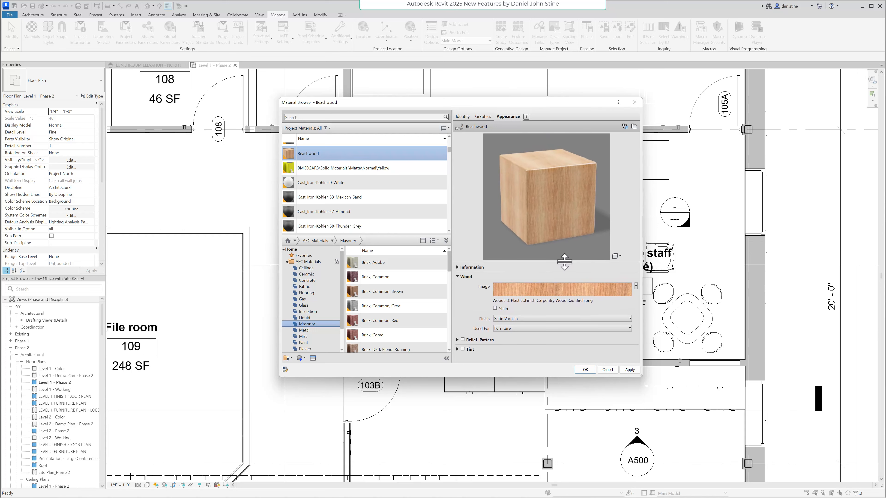
Step: Try Sphere as the Beachwood preview's scene and settle on Cylinder
{"action": "left_click", "coordinate": [619, 258]}
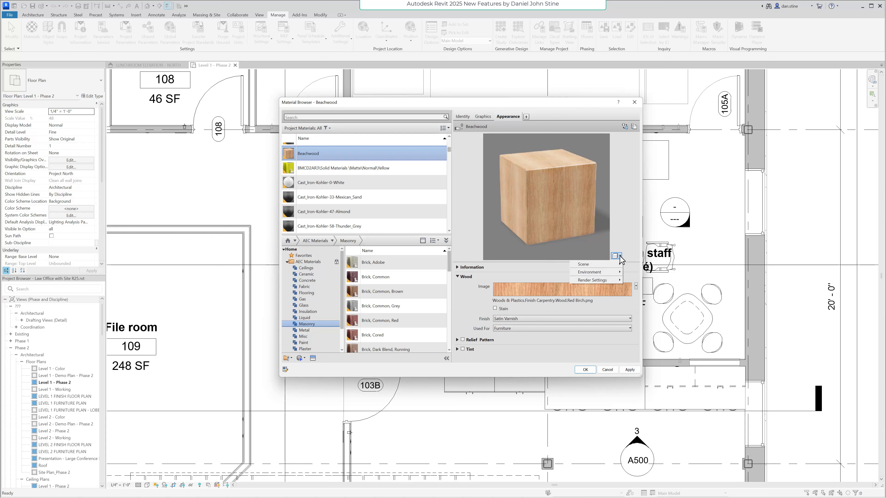
{"action": "mouse_move", "coordinate": [589, 267]}
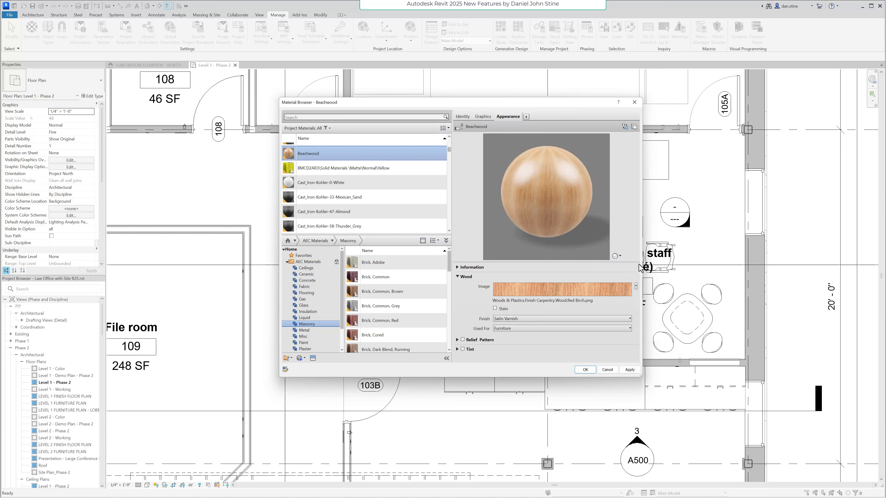
{"action": "left_click", "coordinate": [635, 264]}
{"action": "left_click", "coordinate": [617, 256]}
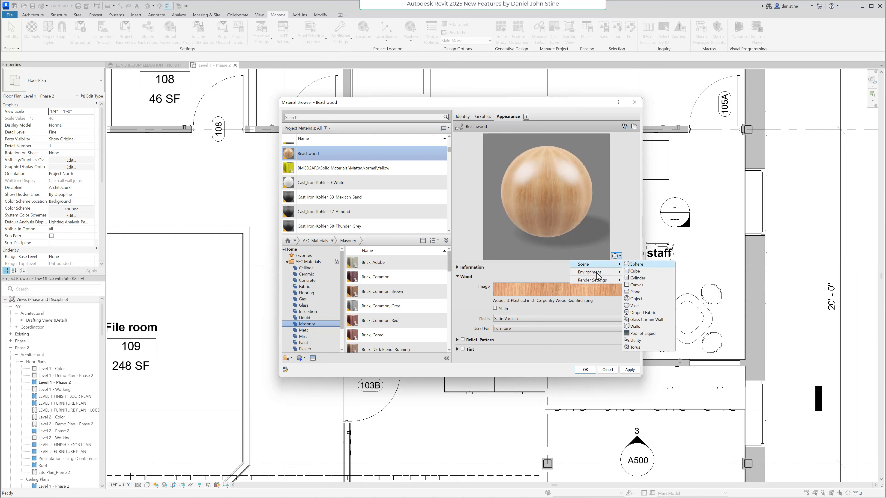
{"action": "left_click", "coordinate": [636, 279]}
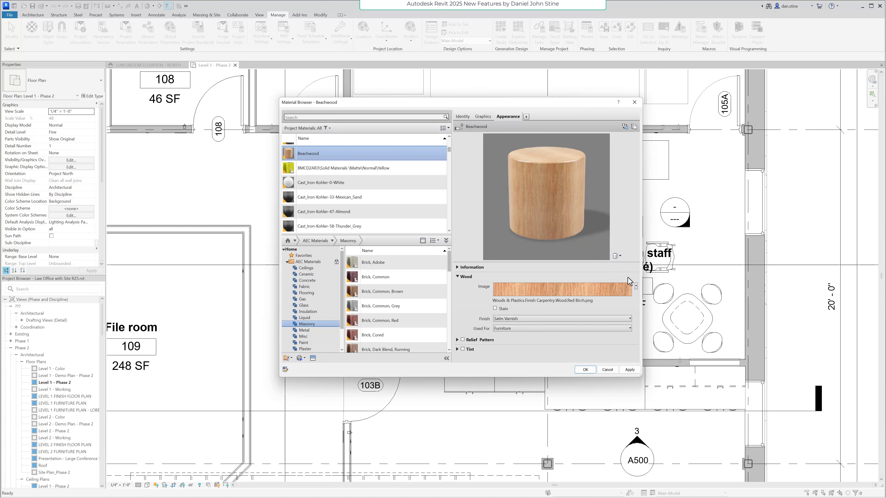
Step: Try Production Quality and Draft Quality for the Beachwood preview's rendering, and return it to Quick
{"action": "left_click", "coordinate": [620, 255]}
{"action": "mouse_move", "coordinate": [594, 279]}
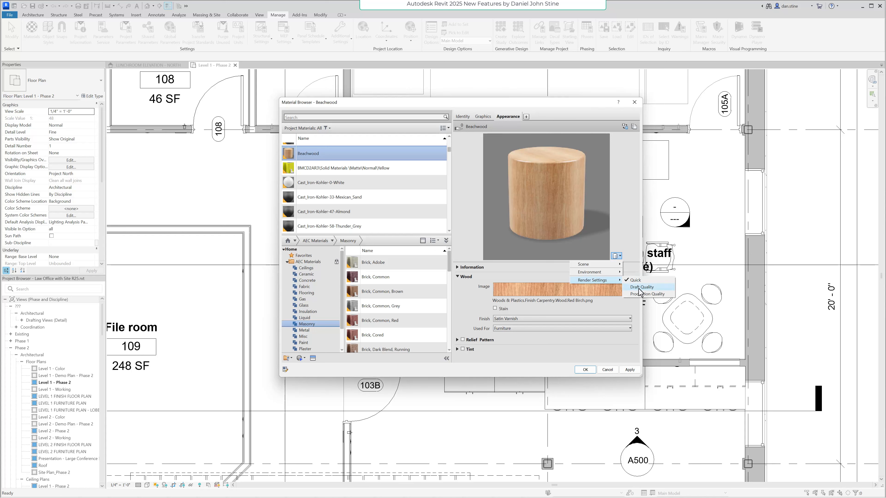
{"action": "left_click", "coordinate": [657, 295]}
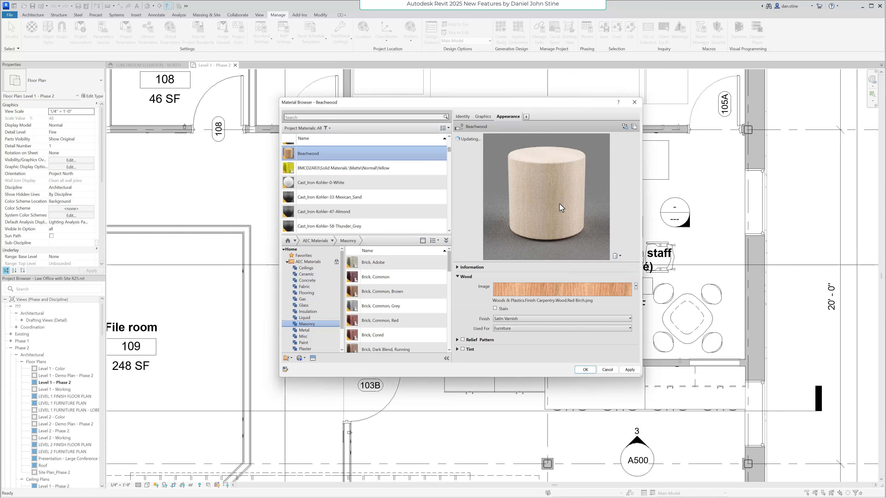
{"action": "left_click", "coordinate": [619, 257]}
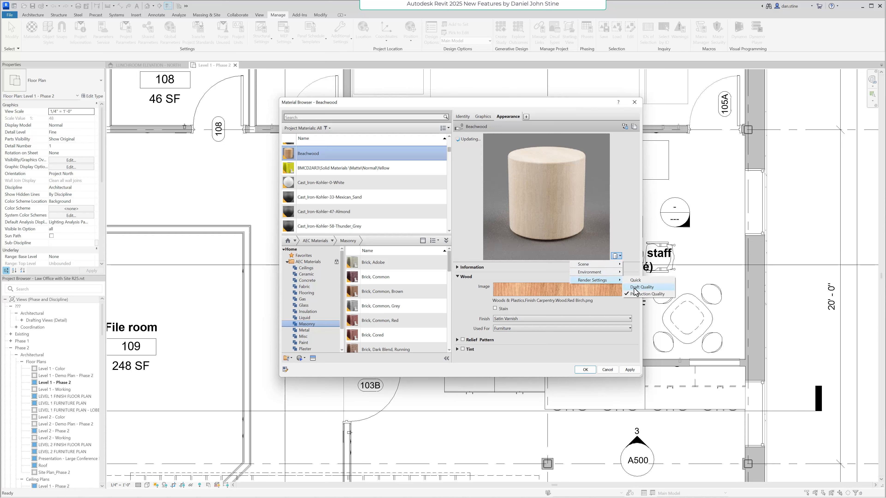
{"action": "left_click", "coordinate": [630, 286]}
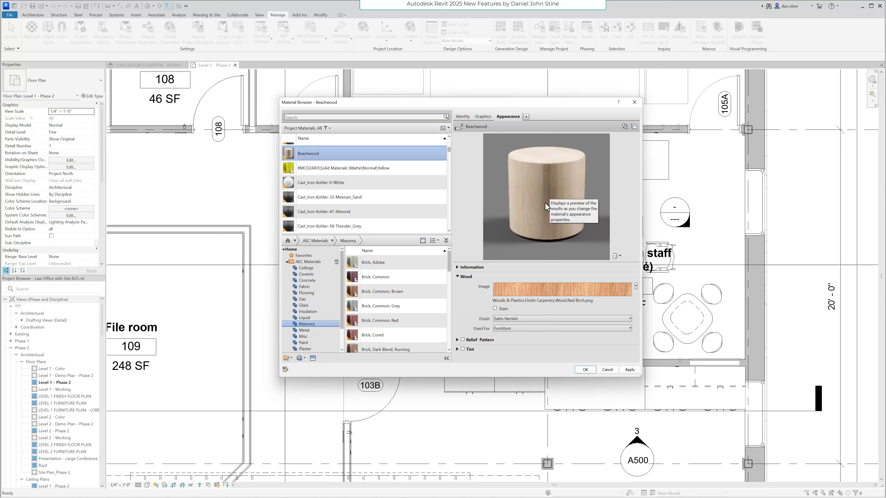
{"action": "left_click", "coordinate": [620, 255]}
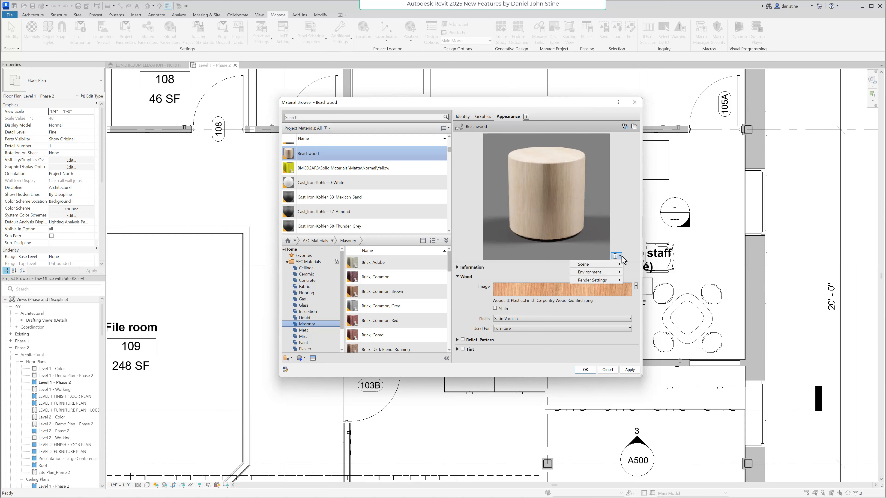
{"action": "mouse_move", "coordinate": [607, 283]}
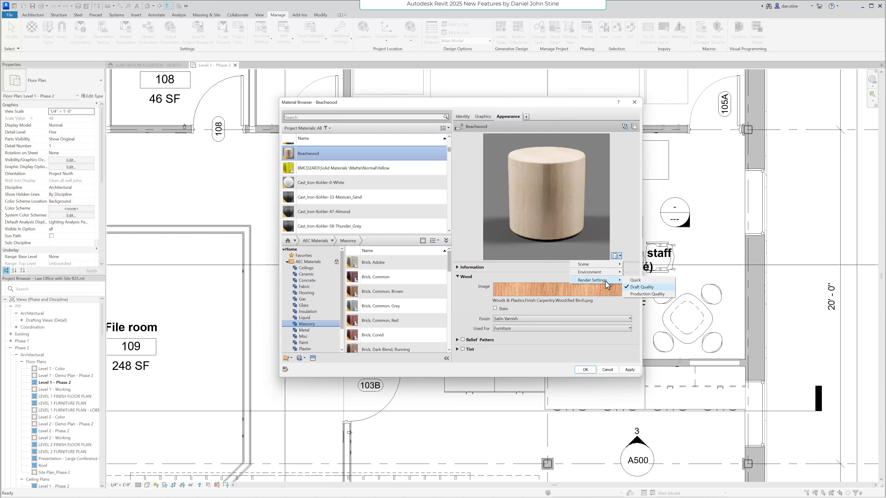
{"action": "left_click", "coordinate": [634, 281]}
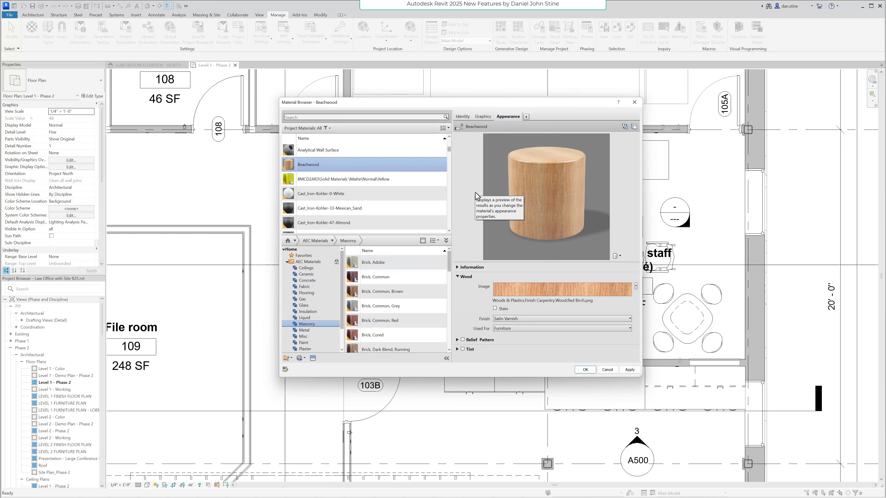
Step: Review the Beachwood preview's render settings options and view the appearances of BMCD2AR3\Solid Materials\Matte\Normal\Yellow and Cast_Iron-Kohler-0-White
{"action": "left_click", "coordinate": [616, 256]}
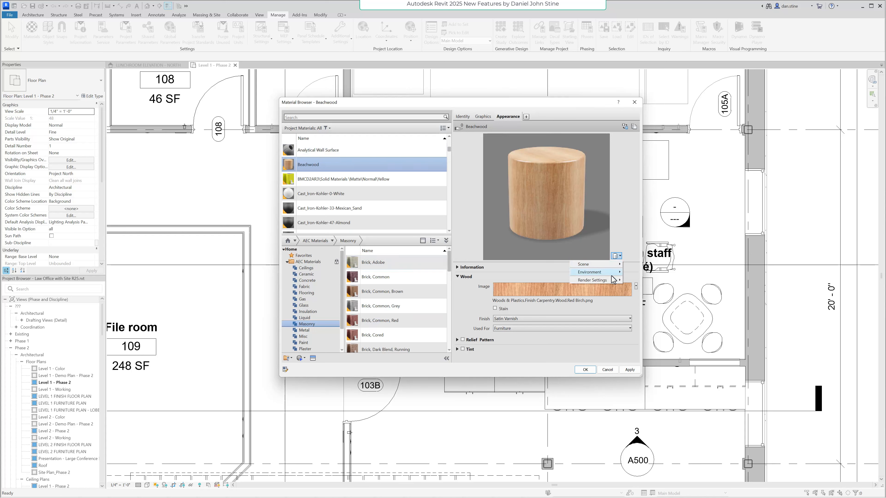
{"action": "mouse_move", "coordinate": [604, 281]}
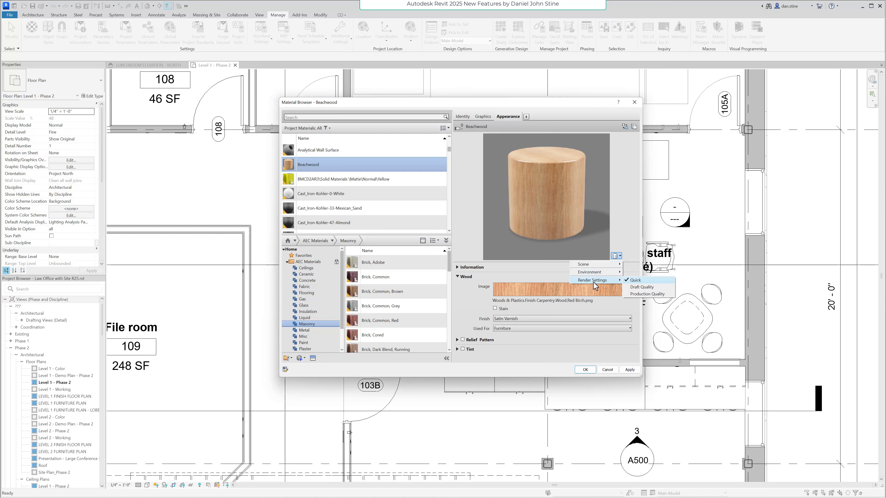
{"action": "left_click", "coordinate": [342, 180]}
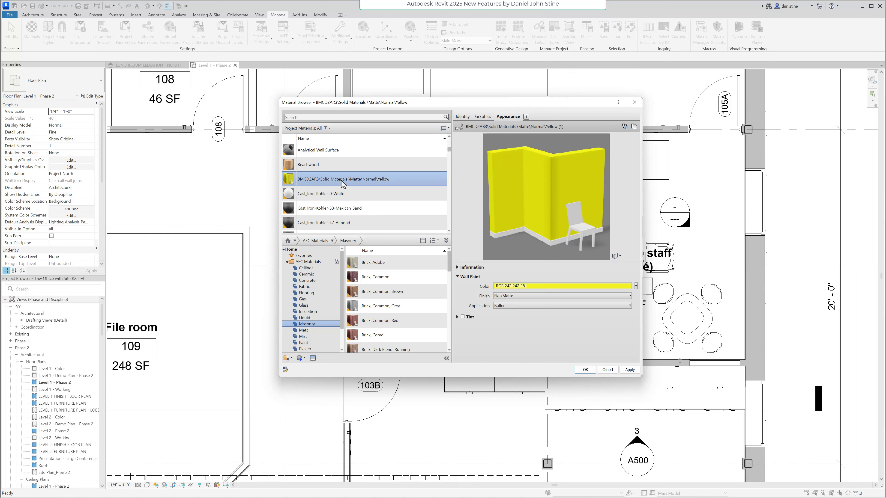
{"action": "left_click", "coordinate": [340, 194]}
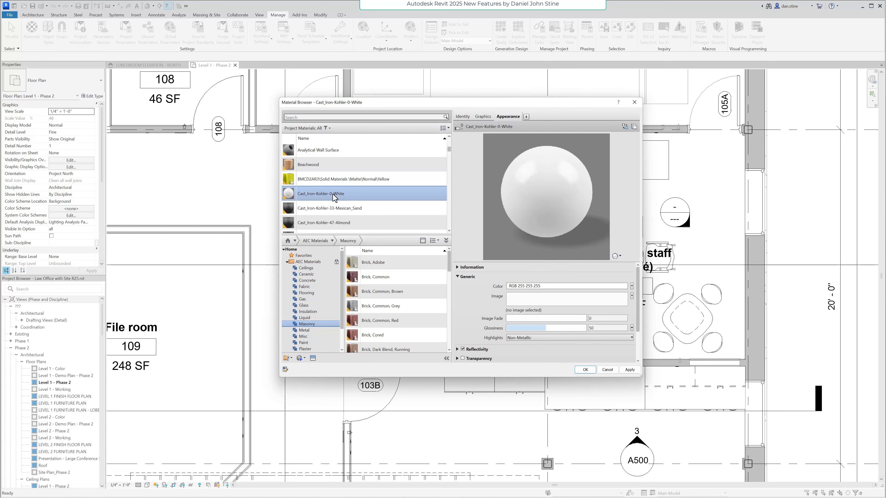
Step: Set the Cast_Iron-Kohler-0-White appearance preview's scene to Cube and review its preview options
{"action": "left_click", "coordinate": [617, 256]}
{"action": "mouse_move", "coordinate": [606, 266]}
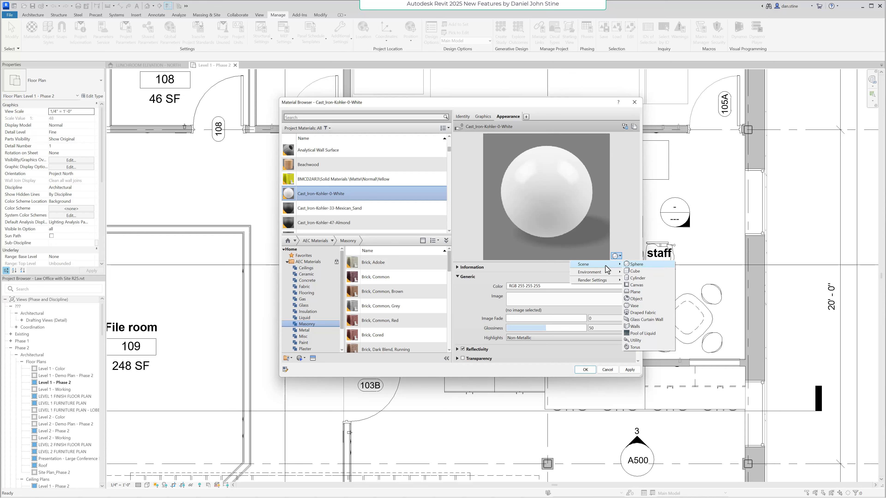
{"action": "left_click", "coordinate": [634, 271]}
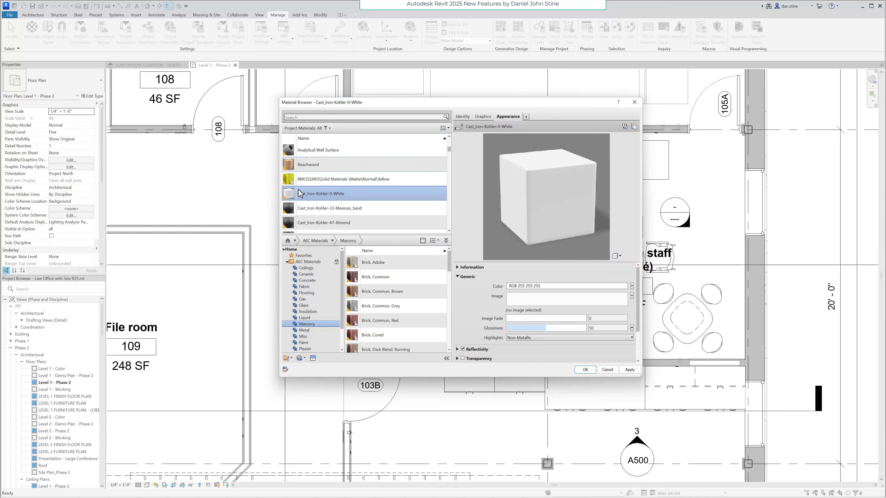
{"action": "left_click", "coordinate": [620, 257]}
{"action": "mouse_move", "coordinate": [616, 280]}
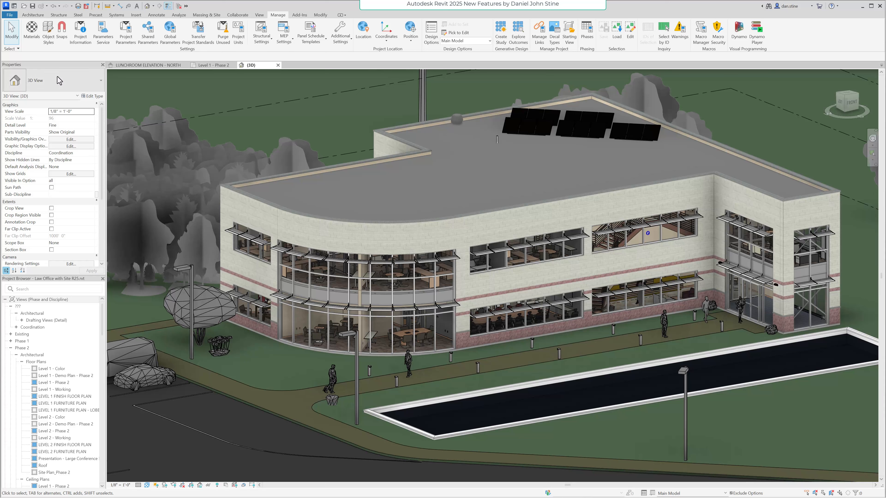
Step: Review the 3D view's type properties, and try ascending and descending sorting of its instance properties before restoring the default order
{"action": "left_click", "coordinate": [92, 97]}
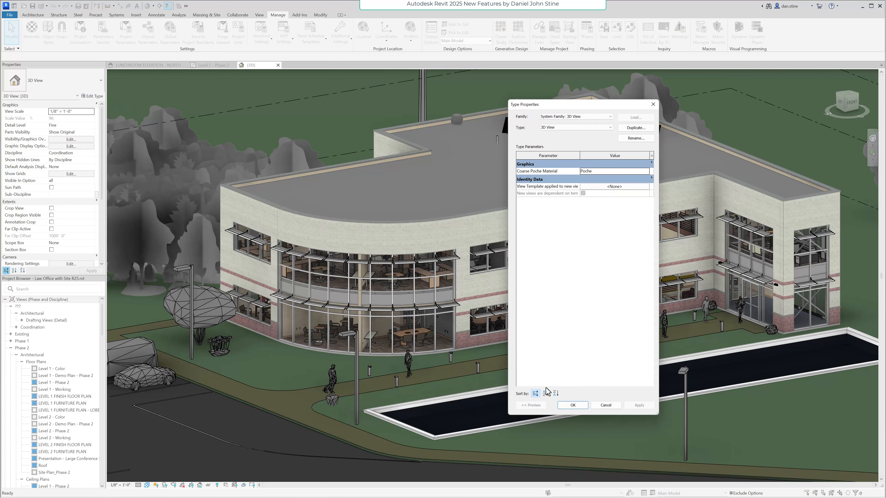
{"action": "left_click", "coordinate": [594, 406]}
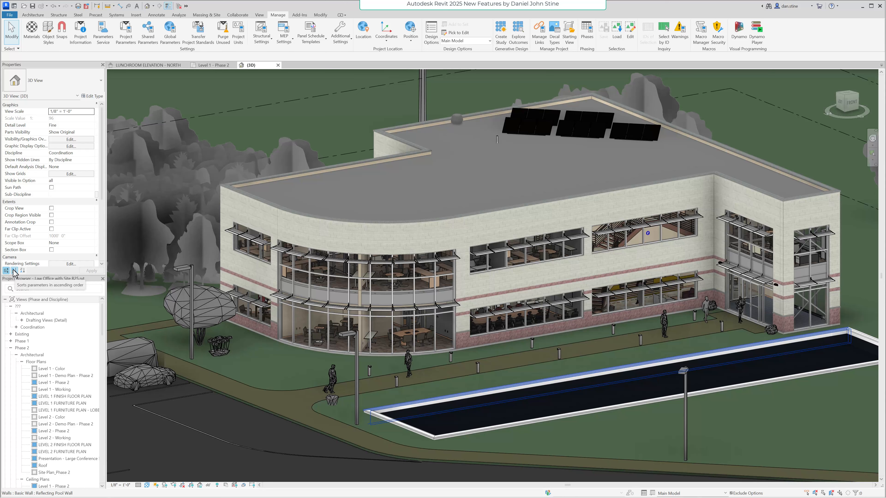
{"action": "left_click", "coordinate": [14, 270]}
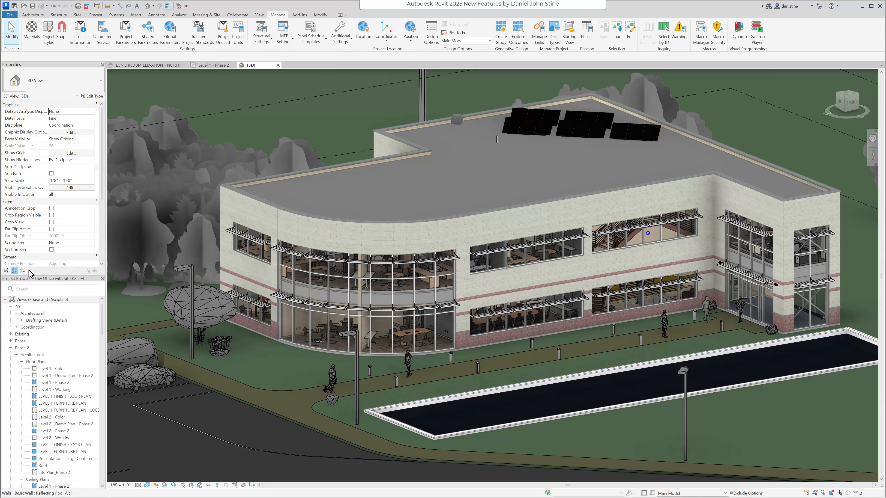
{"action": "left_click", "coordinate": [22, 271]}
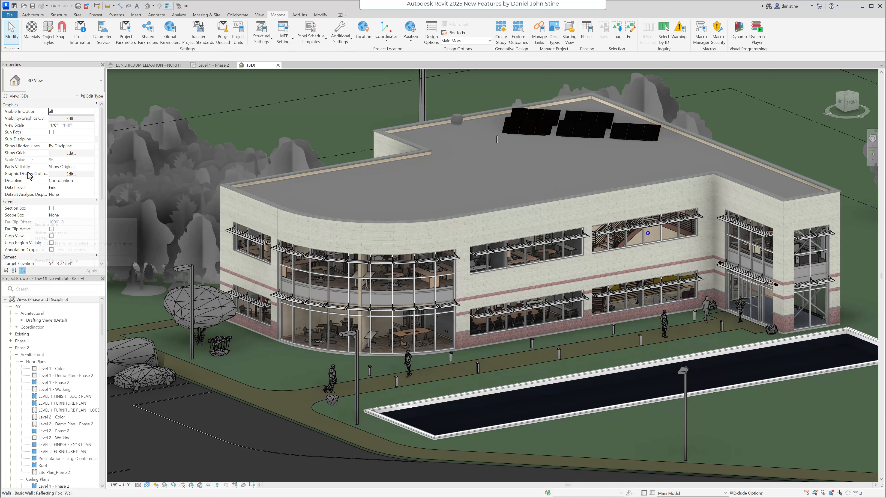
{"action": "left_click", "coordinate": [6, 271]}
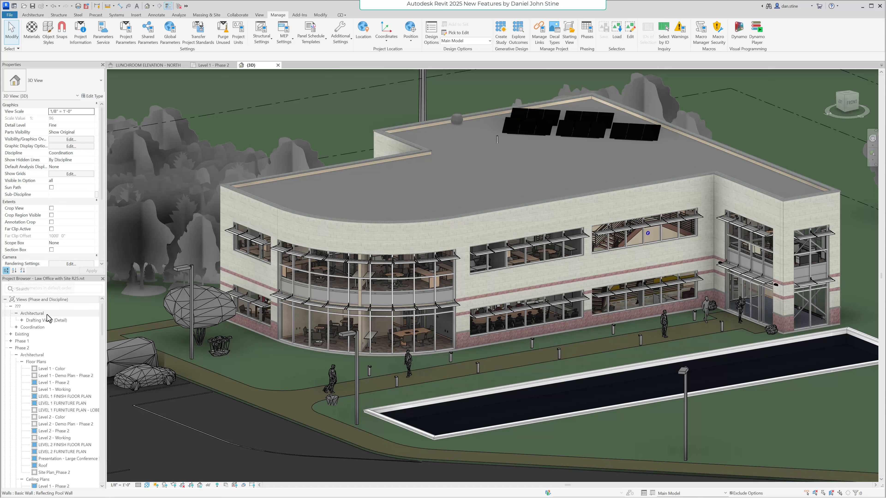
Step: Search the Project Browser for "furn" and clear the search
{"action": "left_click", "coordinate": [23, 289]}
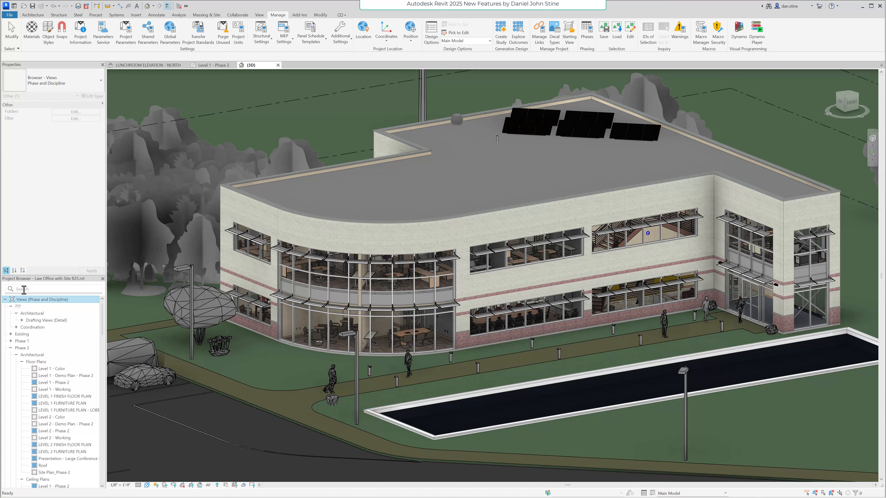
{"action": "type", "text": "furn"}
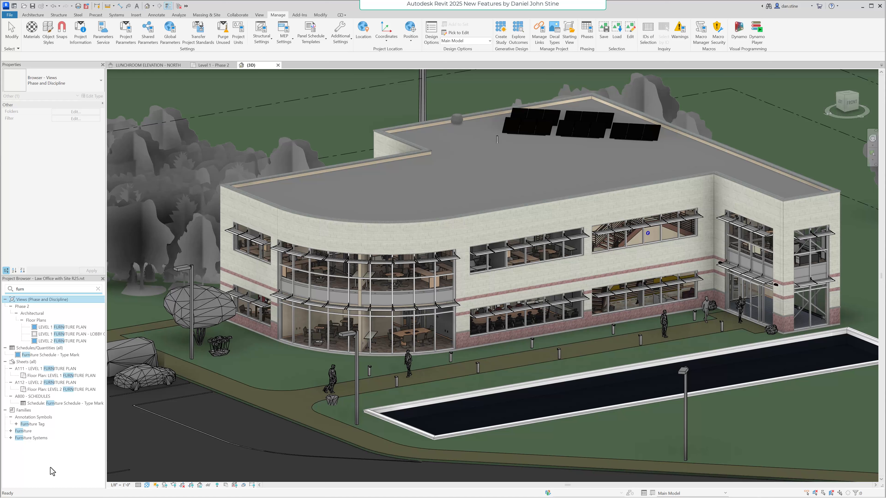
{"action": "left_click", "coordinate": [97, 290]}
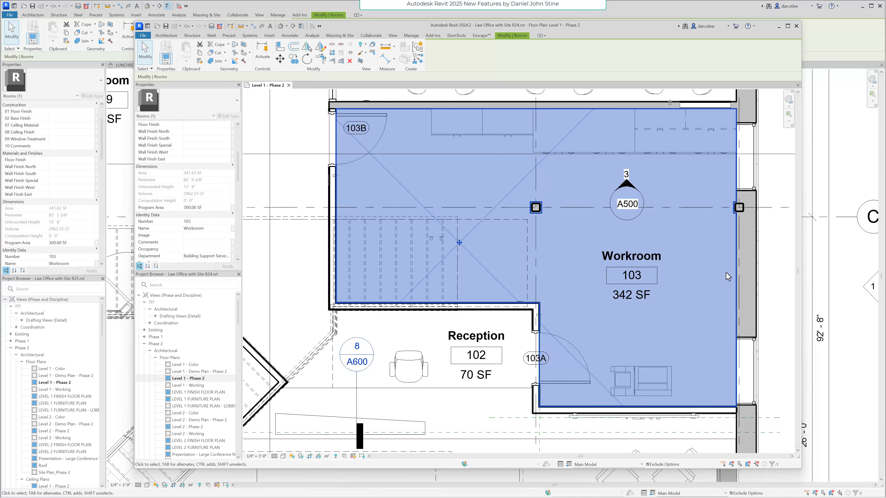
Step: In the Revit 2024 window, review the discipline filter options in the Level 1 - Phase 2 plan's Visibility/Graphic Overrides
{"action": "left_click", "coordinate": [779, 27]}
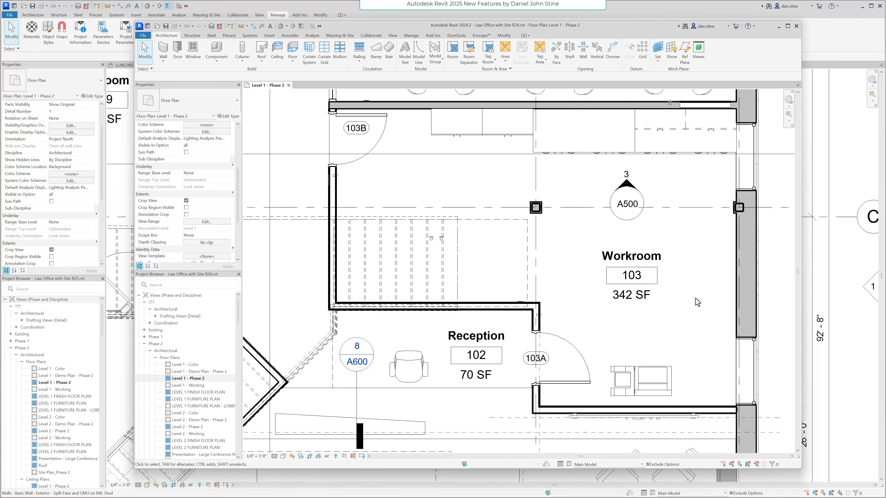
{"action": "key", "text": "v"}
{"action": "key", "text": "v"}
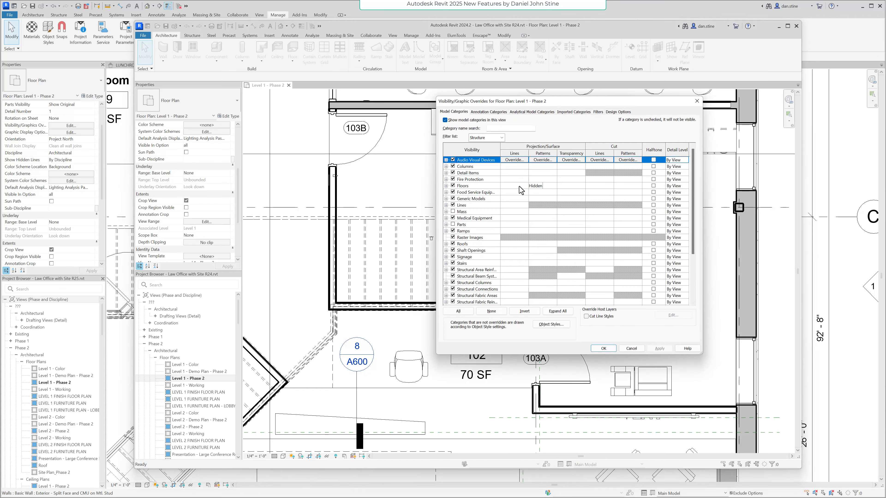
{"action": "left_click", "coordinate": [502, 138]}
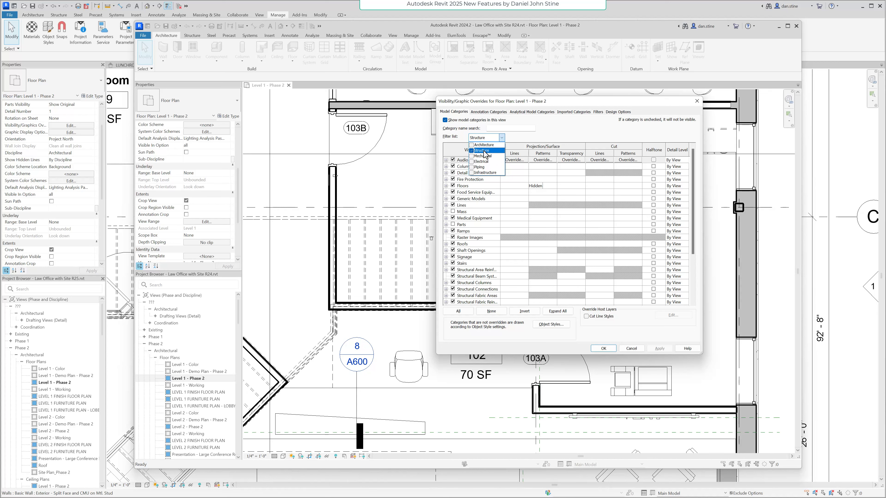
{"action": "left_click", "coordinate": [502, 138]}
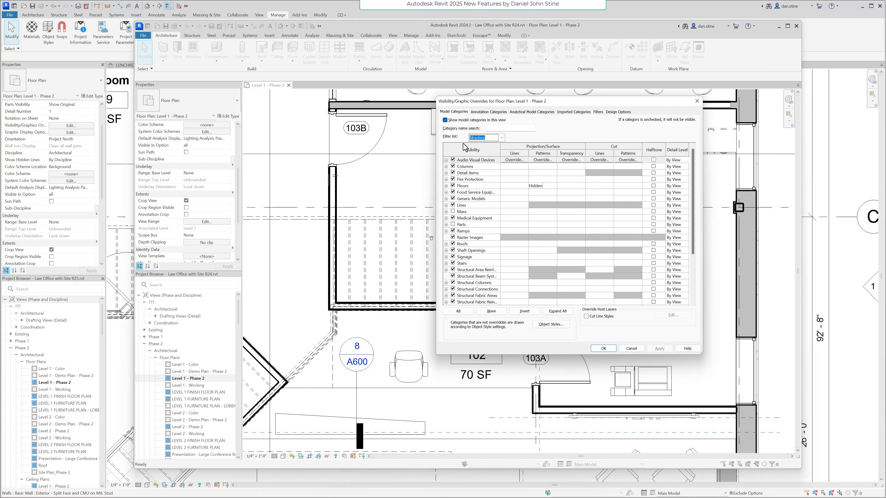
Step: Switch to the Revit 2025 window and review the discipline filter options in the Level 1 - Phase 2 plan's Visibility/Graphic Overrides
{"action": "left_click", "coordinate": [378, 11]}
{"action": "key", "text": "v"}
{"action": "key", "text": "v"}
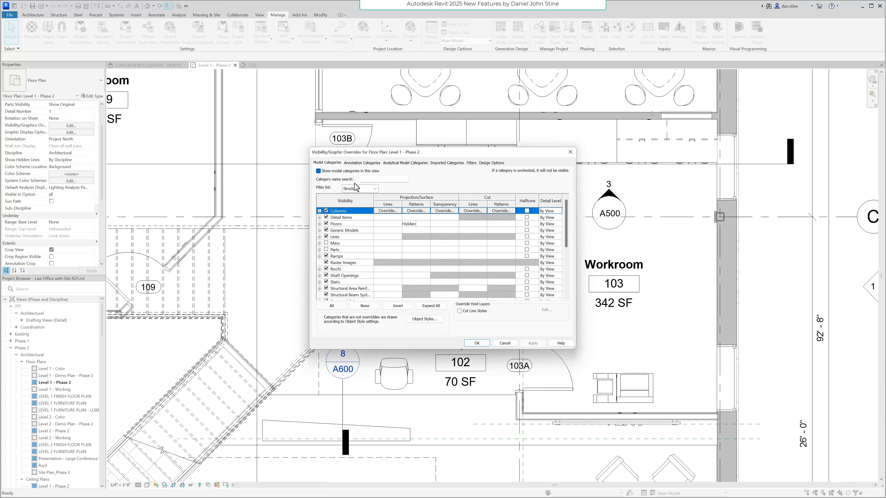
{"action": "left_click", "coordinate": [376, 190]}
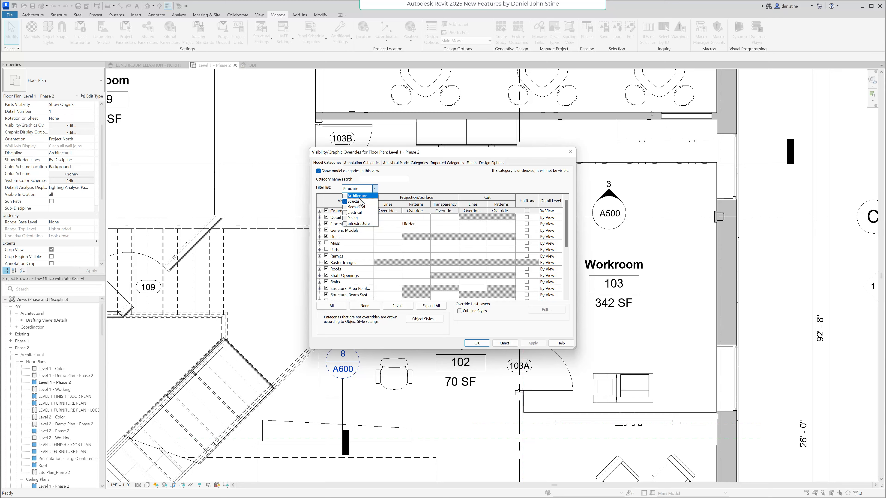
{"action": "left_click", "coordinate": [469, 190]}
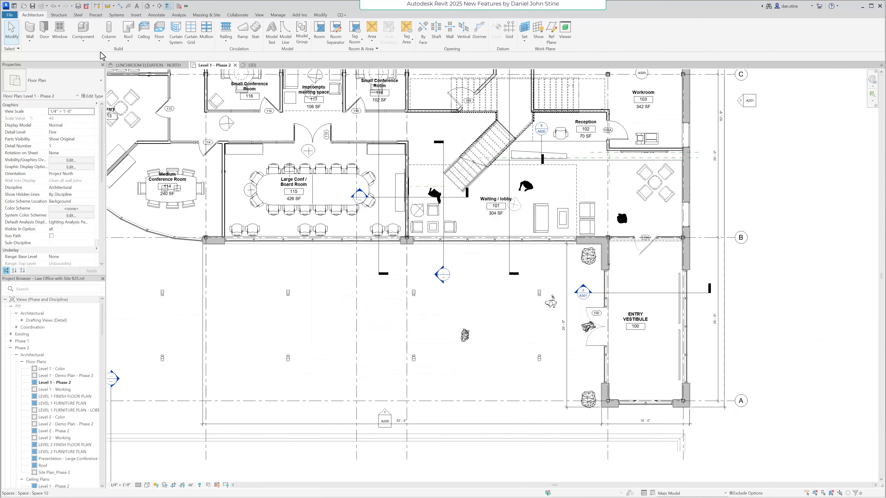
Step: Draw a horizontal Exterior - Brick on Mtl. Stud wall about 10' 6" long in the open area below the Waiting / lobby, and select it
{"action": "left_click", "coordinate": [31, 30]}
{"action": "left_click", "coordinate": [57, 82]}
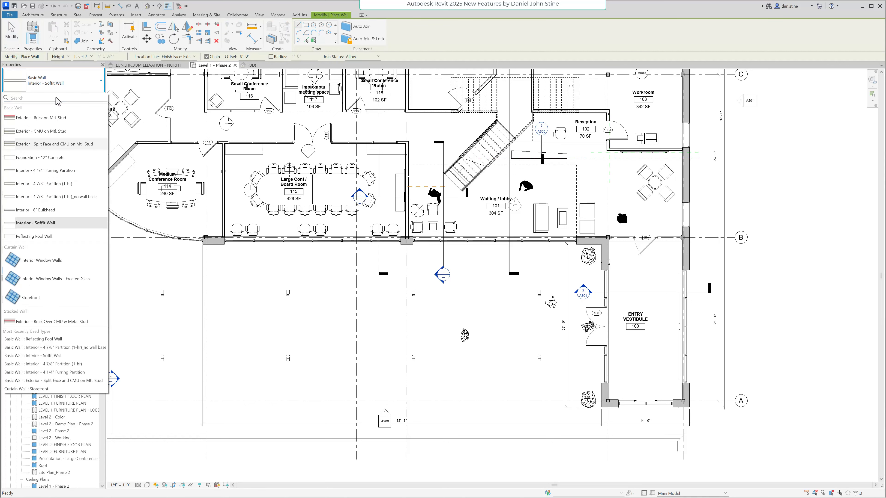
{"action": "left_click", "coordinate": [52, 118]}
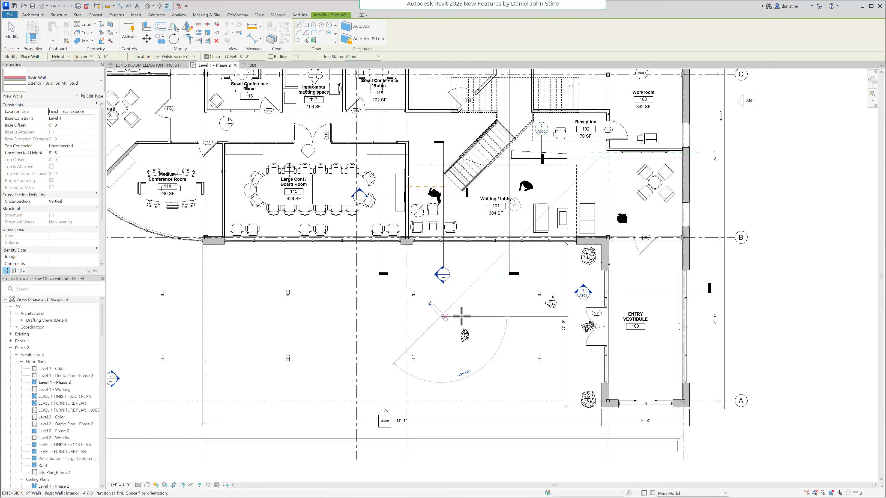
{"action": "left_click", "coordinate": [444, 318]}
{"action": "key", "text": "Escape"}
{"action": "key", "text": "Escape"}
{"action": "left_click", "coordinate": [448, 321]}
{"action": "scroll", "coordinate": [448, 319], "scroll_direction": "up", "scroll_amount": 5}
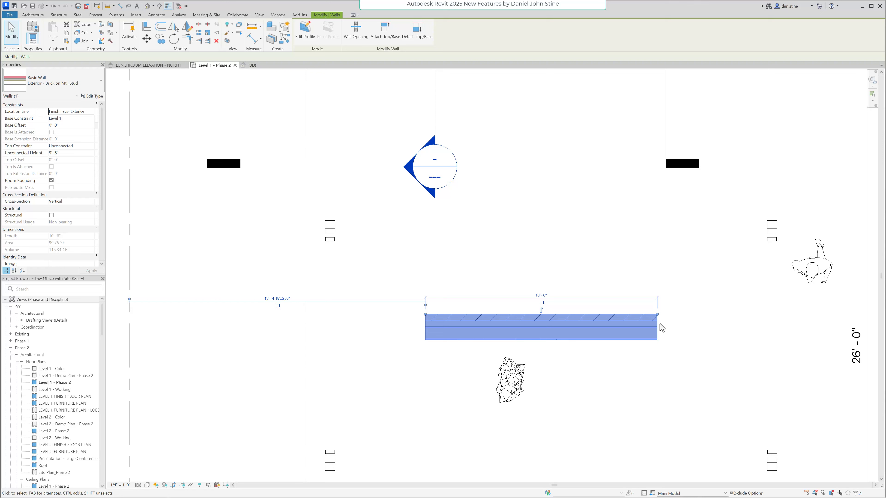
Step: Set Wrapping at Ends for the Exterior - Brick on Mtl. Stud wall type so the exterior brick wraps around the wall ends
{"action": "left_click", "coordinate": [92, 96]}
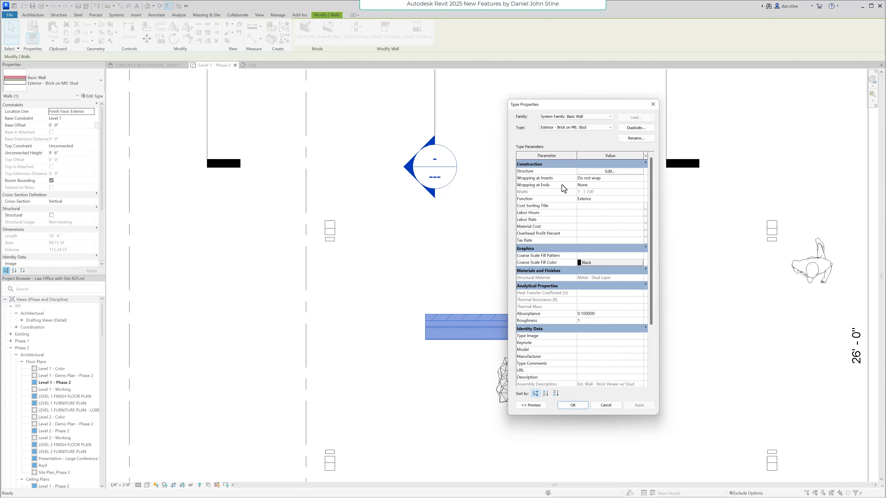
{"action": "left_click", "coordinate": [590, 185]}
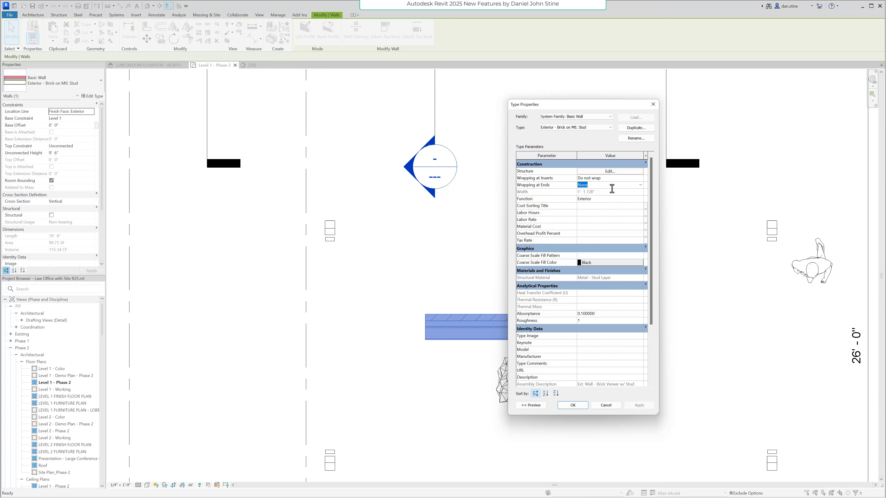
{"action": "left_click", "coordinate": [639, 186]}
{"action": "left_click", "coordinate": [584, 200]}
{"action": "left_click", "coordinate": [583, 405]}
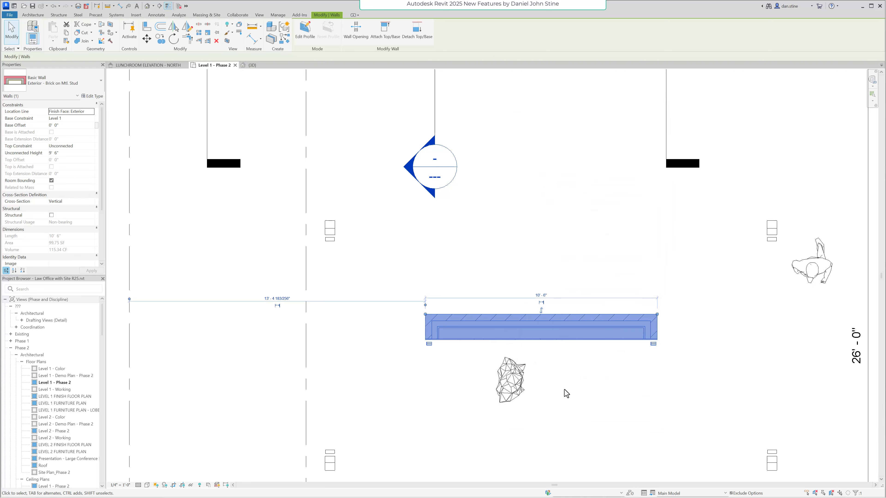
Step: Toggle end wrapping off and back on at the new wall's left end, and disallow it at the right end
{"action": "left_click", "coordinate": [429, 344]}
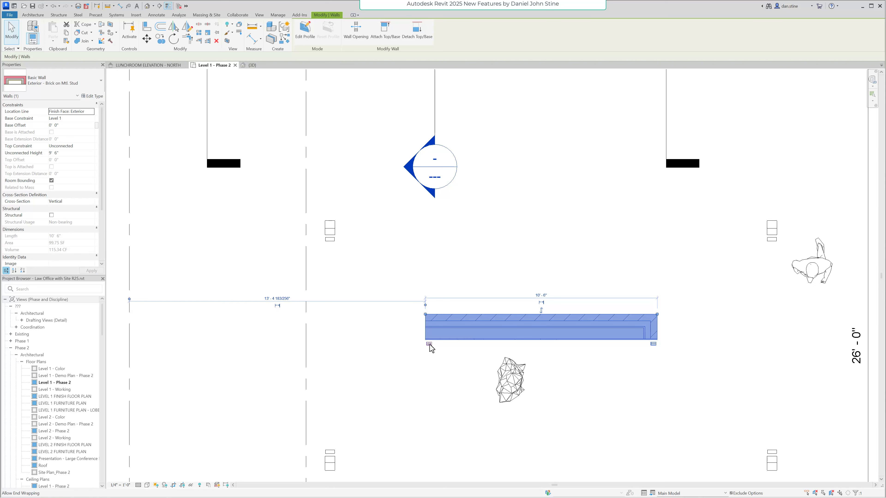
{"action": "left_click", "coordinate": [430, 344]}
{"action": "scroll", "coordinate": [448, 351], "scroll_direction": "up", "scroll_amount": 2}
{"action": "middle_click_drag", "start_coordinate": [523, 360], "coordinate": [417, 332]}
{"action": "scroll", "coordinate": [482, 332], "scroll_direction": "up", "scroll_amount": 1}
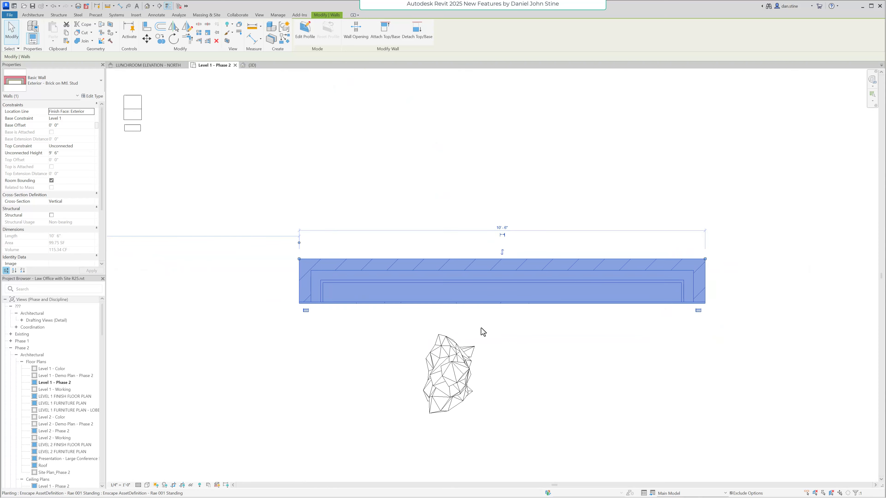
{"action": "left_click", "coordinate": [698, 312]}
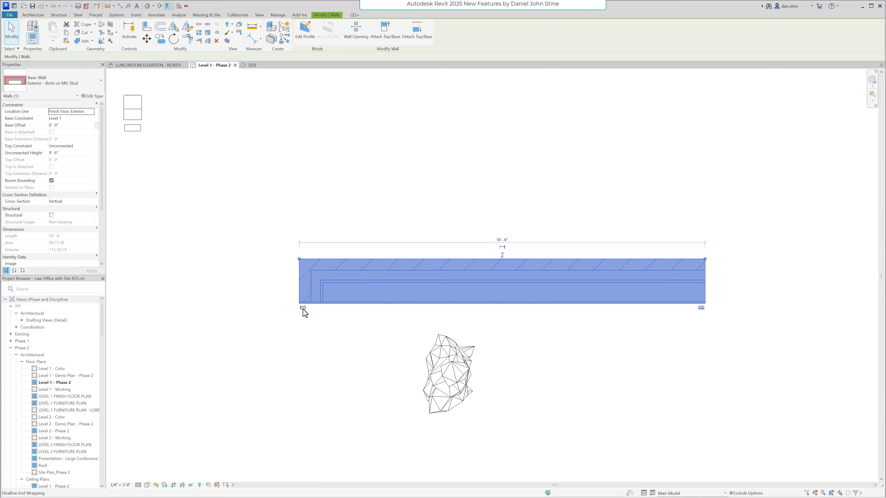
{"action": "left_click", "coordinate": [613, 346]}
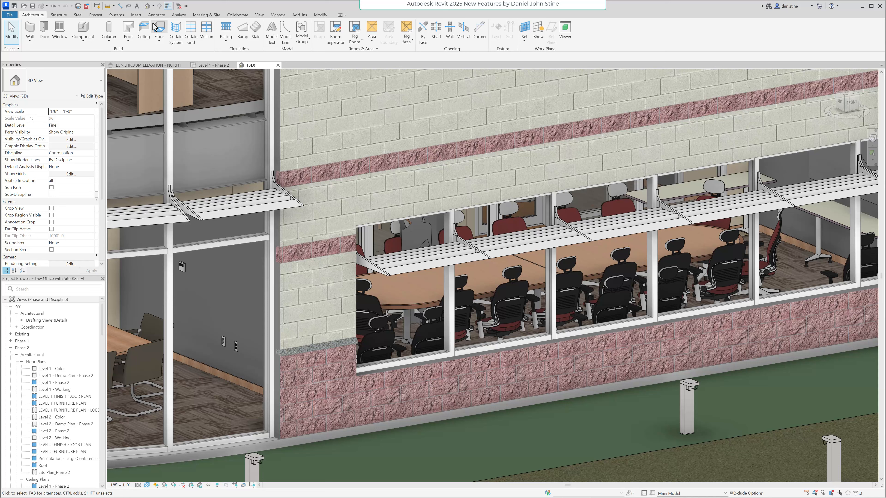
Step: Create a new family from the Profile-Mullion.rft template in the English-Imperial template folder
{"action": "left_click", "coordinate": [9, 15]}
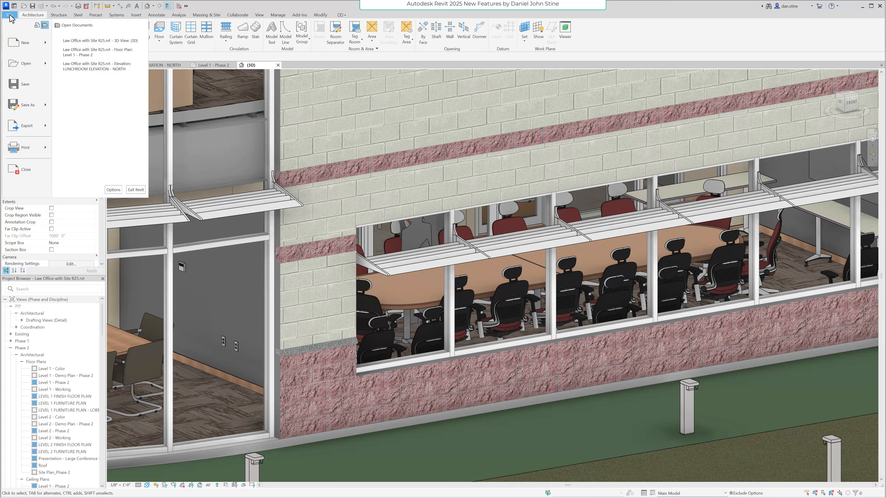
{"action": "mouse_move", "coordinate": [44, 42]}
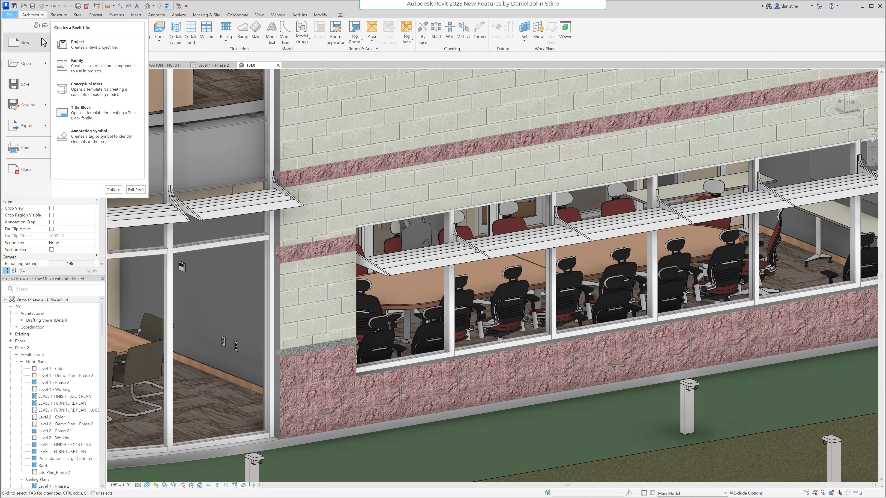
{"action": "left_click", "coordinate": [78, 63]}
{"action": "left_click", "coordinate": [267, 251]}
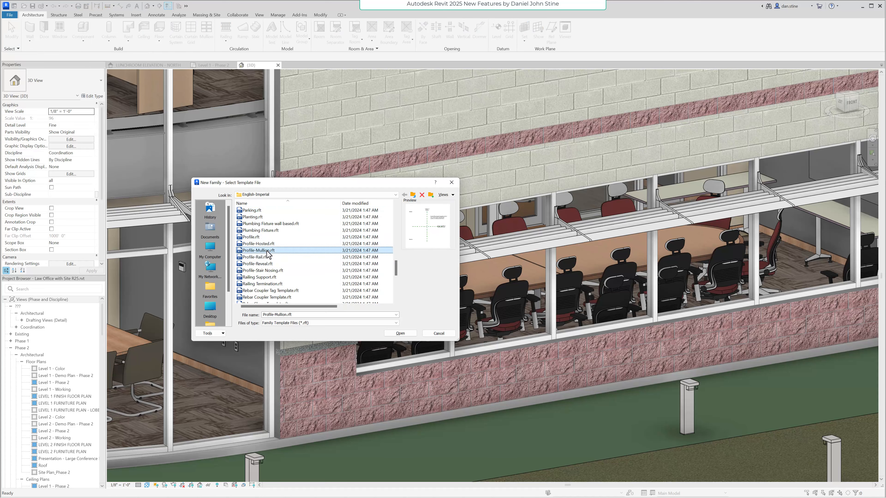
{"action": "left_click", "coordinate": [400, 333]}
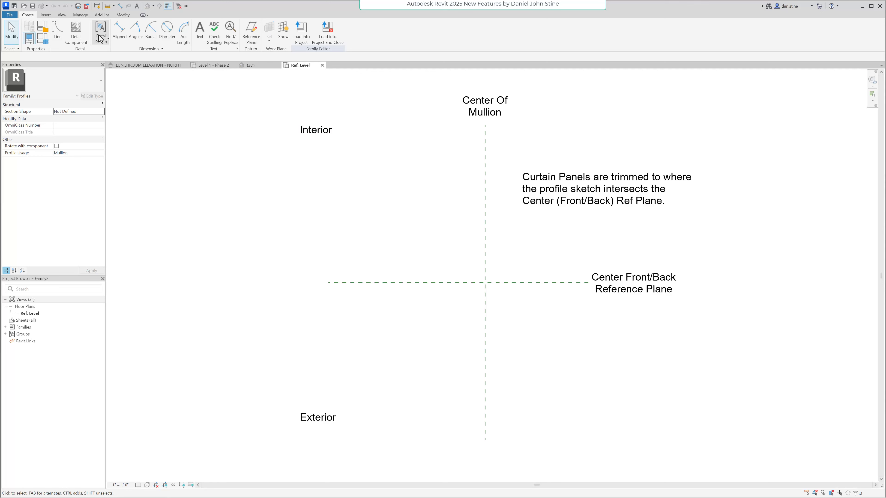
Step: Draw a vertical rectangle about 4 3/4" wide and 1' 2" tall around the intersection of the two reference planes
{"action": "left_click", "coordinate": [61, 33]}
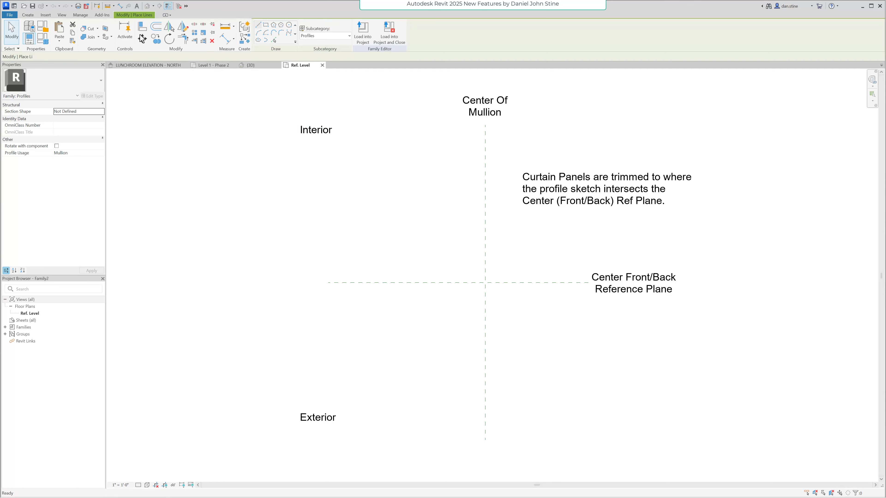
{"action": "left_click", "coordinate": [266, 25]}
{"action": "left_click", "coordinate": [473, 239]}
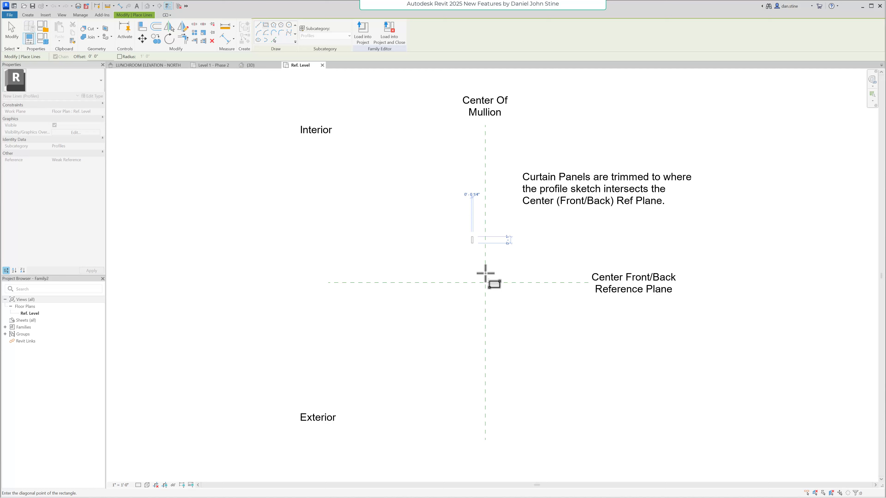
{"action": "left_click", "coordinate": [503, 329]}
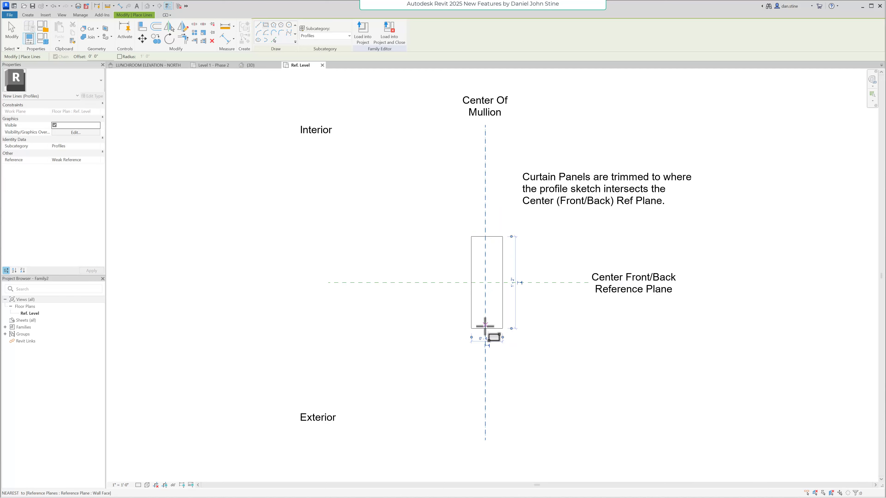
Step: Draw a rectangle about 3 3/4" by 2 3/4" inside the large one's exterior end and a separate one about 2 1/4" by 4 1/2" below it
{"action": "scroll", "coordinate": [471, 322], "scroll_direction": "up", "scroll_amount": 2}
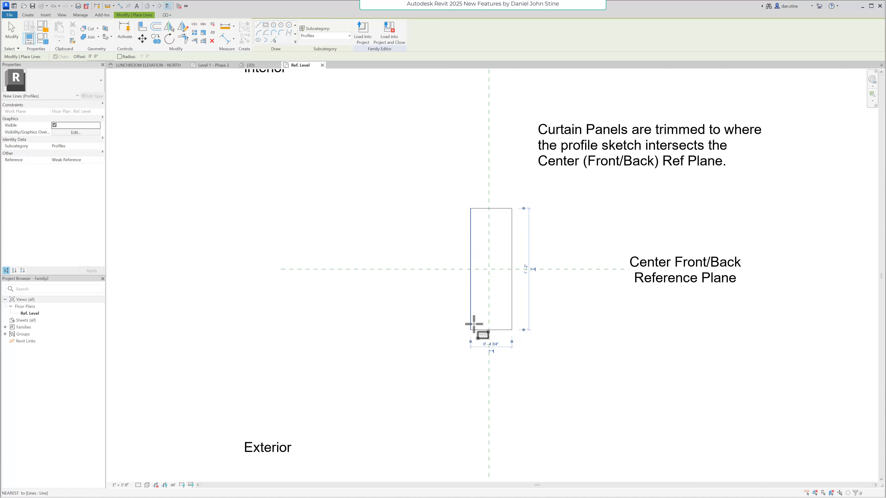
{"action": "left_click", "coordinate": [474, 300]}
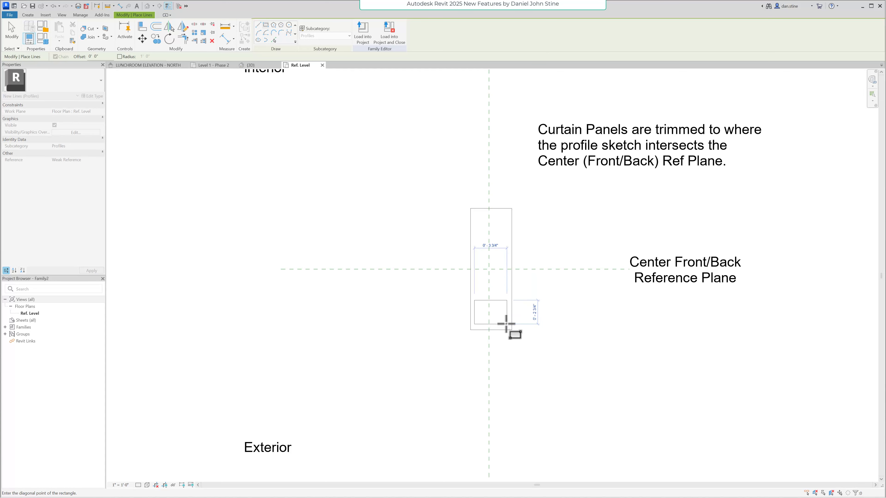
{"action": "left_click", "coordinate": [507, 324]}
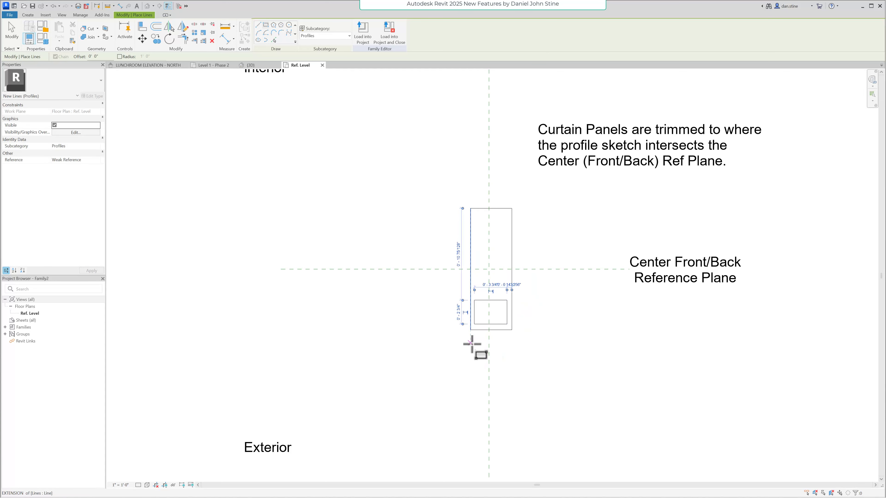
{"action": "left_click", "coordinate": [482, 350]}
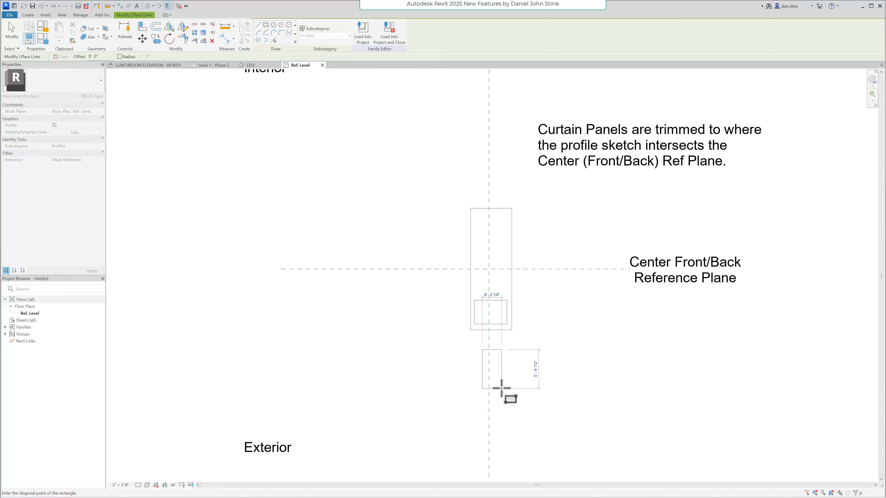
{"action": "left_click", "coordinate": [501, 388]}
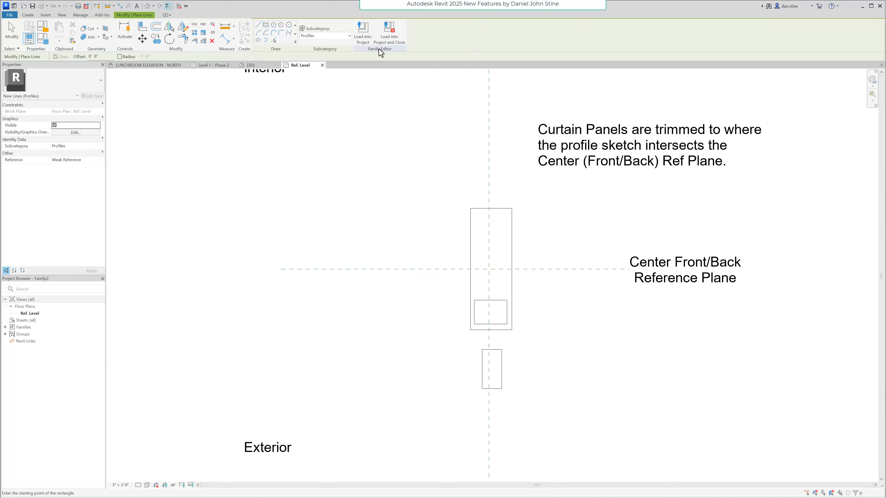
Step: Load the profile into the project, and in the 3D view duplicate the conference room window's first intermediate mullion type as 2.5" x 5" Rectangular 2
{"action": "left_click", "coordinate": [364, 35]}
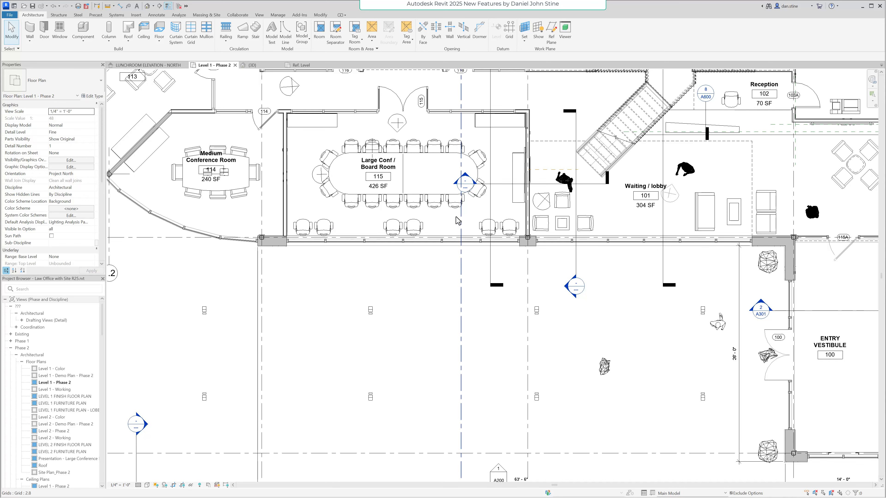
{"action": "left_click", "coordinate": [250, 65]}
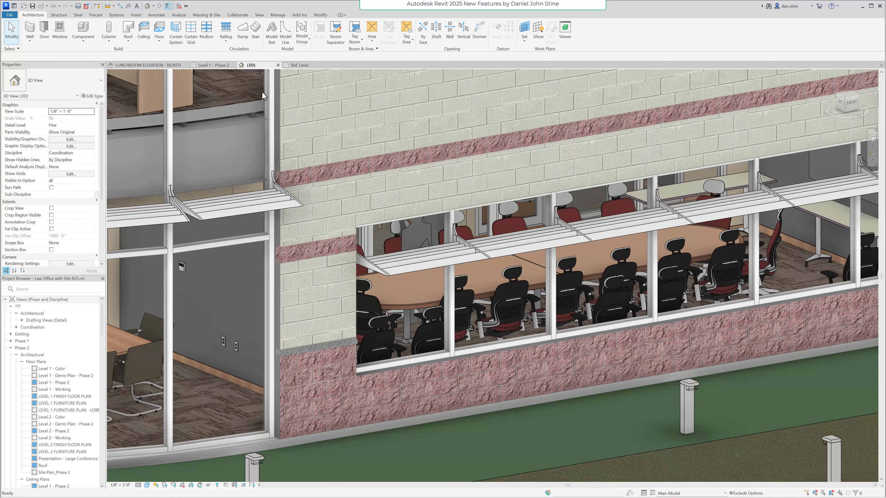
{"action": "left_click", "coordinate": [452, 336]}
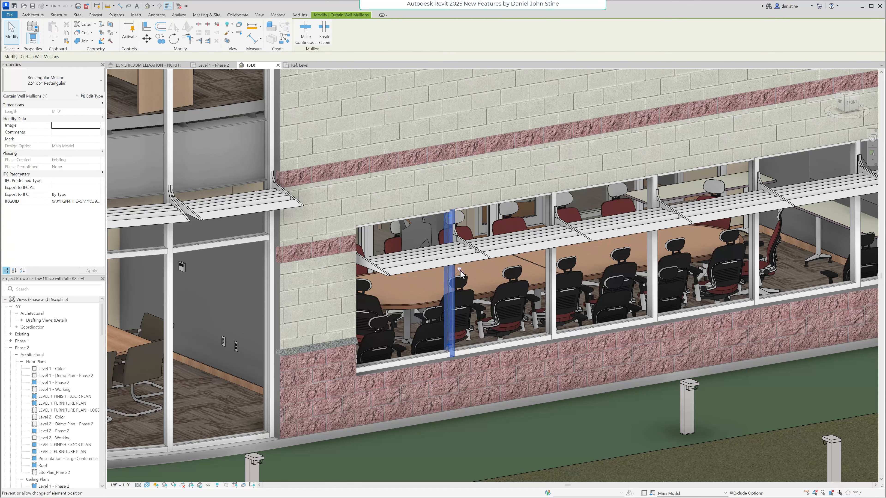
{"action": "left_click", "coordinate": [87, 95]}
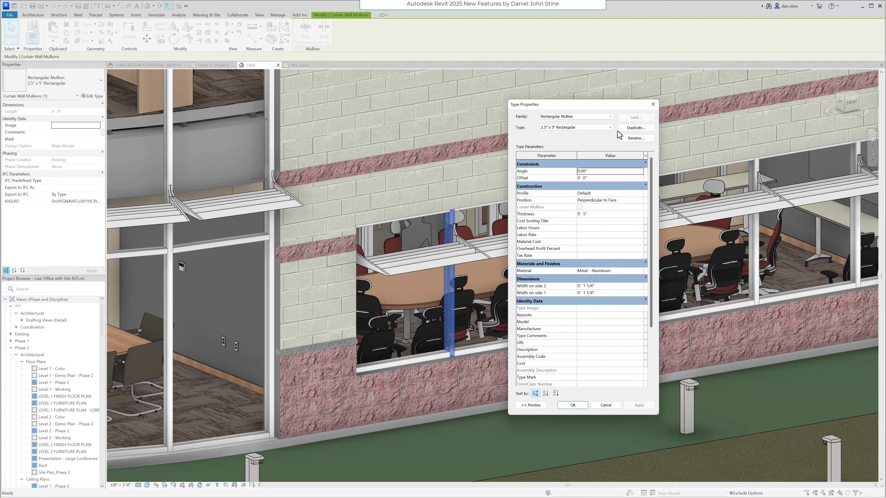
{"action": "left_click", "coordinate": [636, 128]}
{"action": "left_click", "coordinate": [584, 274]}
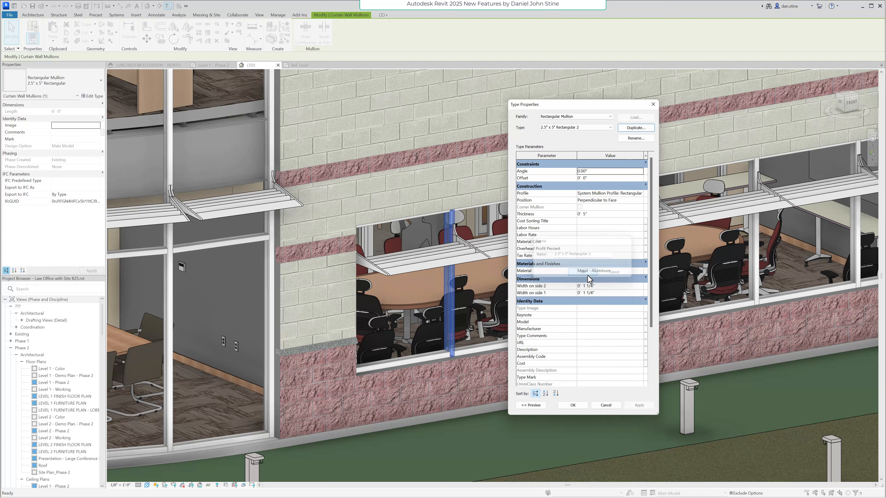
Step: Set the duplicated mullion type's profile to Family2 : Family2 and apply it to the window mullion
{"action": "left_click", "coordinate": [599, 194]}
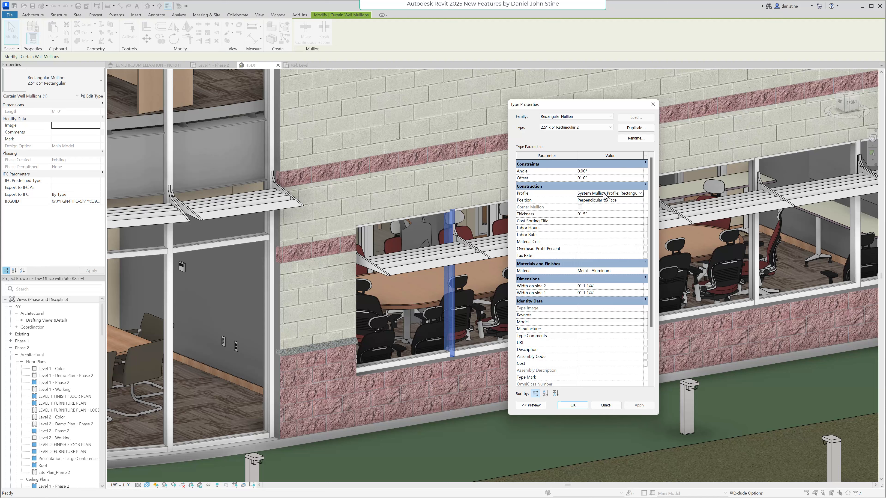
{"action": "left_click", "coordinate": [641, 193]}
{"action": "scroll", "coordinate": [609, 219], "scroll_direction": "up", "scroll_amount": 1}
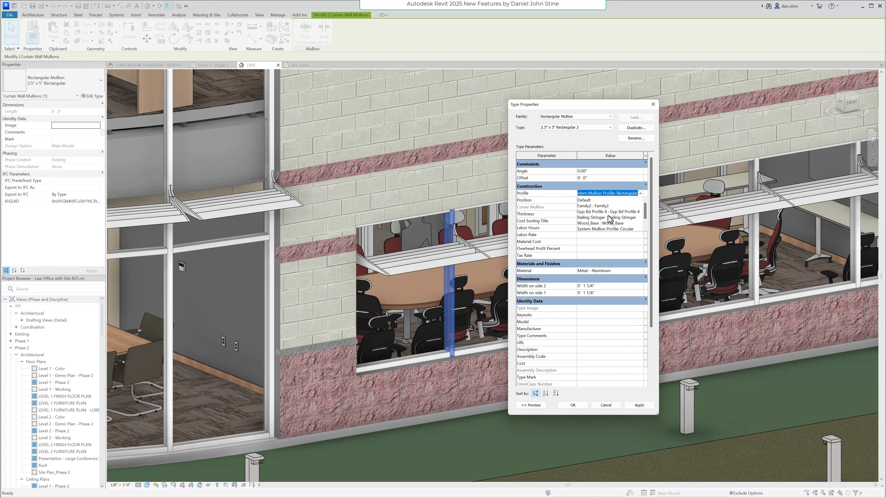
{"action": "left_click", "coordinate": [597, 205]}
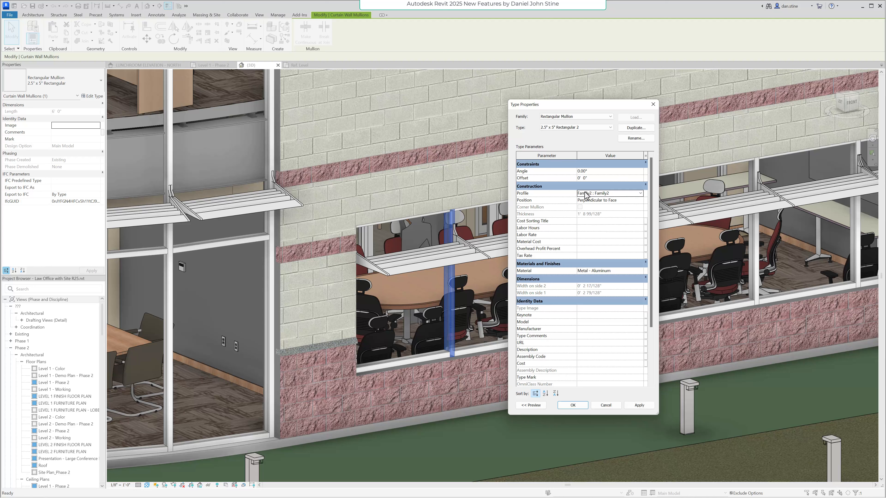
{"action": "left_click", "coordinate": [575, 407]}
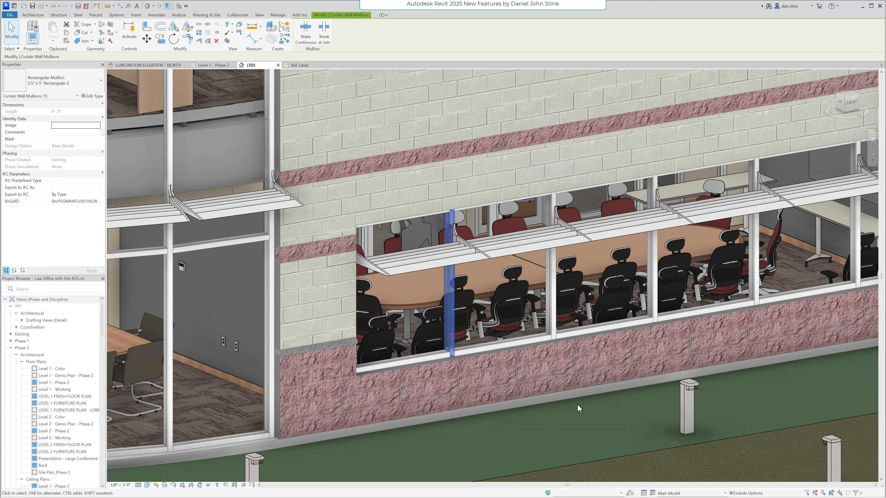
{"action": "key", "text": "Escape"}
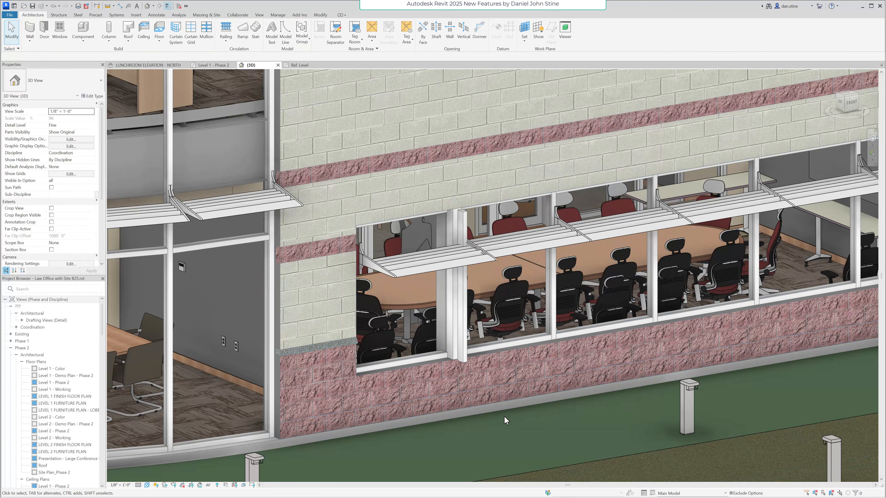
Step: Isolate the custom-profile mullion with a section box and lower the box's top to cut through and expose the mullion's cross-section
{"action": "left_click", "coordinate": [462, 362]}
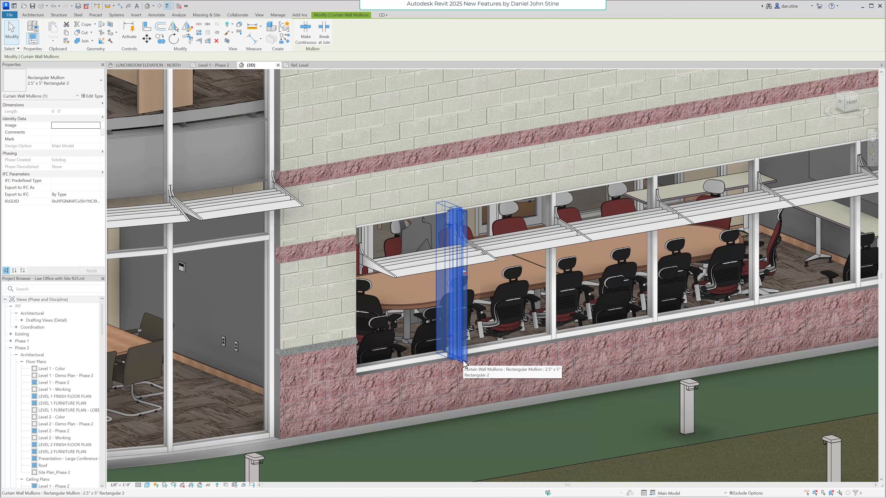
{"action": "left_click", "coordinate": [227, 40]}
{"action": "left_click", "coordinate": [385, 258]}
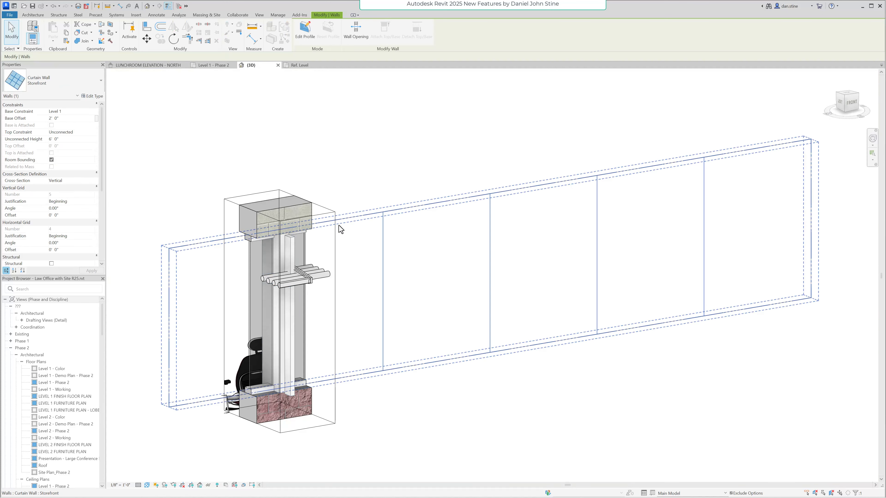
{"action": "left_click", "coordinate": [335, 224]}
{"action": "left_click_drag", "start_coordinate": [278, 205], "coordinate": [280, 296]}
{"action": "left_click", "coordinate": [392, 286]}
{"action": "middle_click_drag", "start_coordinate": [389, 234], "coordinate": [411, 361], "text": "shift"}
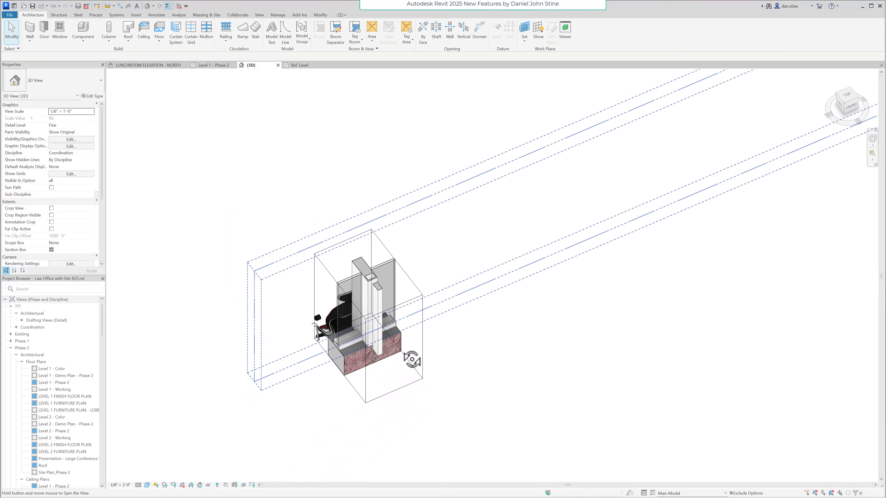
{"action": "scroll", "coordinate": [366, 272], "scroll_direction": "up", "scroll_amount": 6}
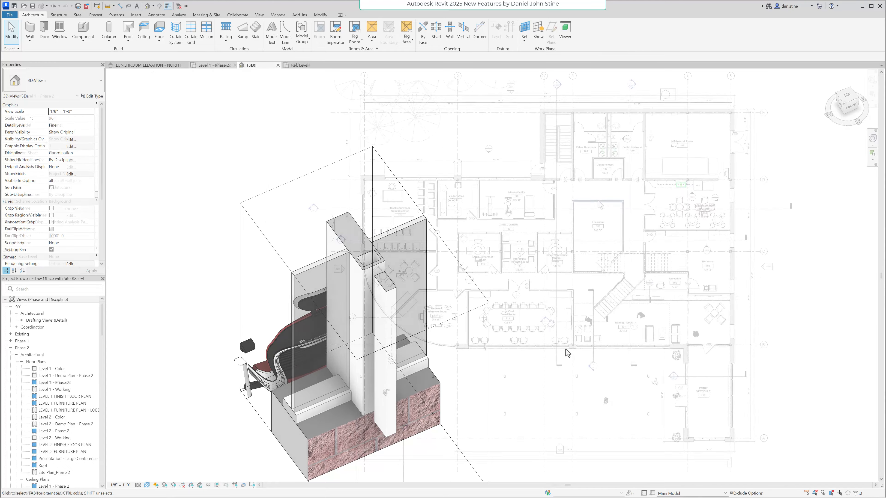
Step: In the Level 1 - Phase 2 plan, place a Single-Flush 36" x 84" door in the File room's upper wall
{"action": "scroll", "coordinate": [599, 205], "scroll_direction": "up", "scroll_amount": 6}
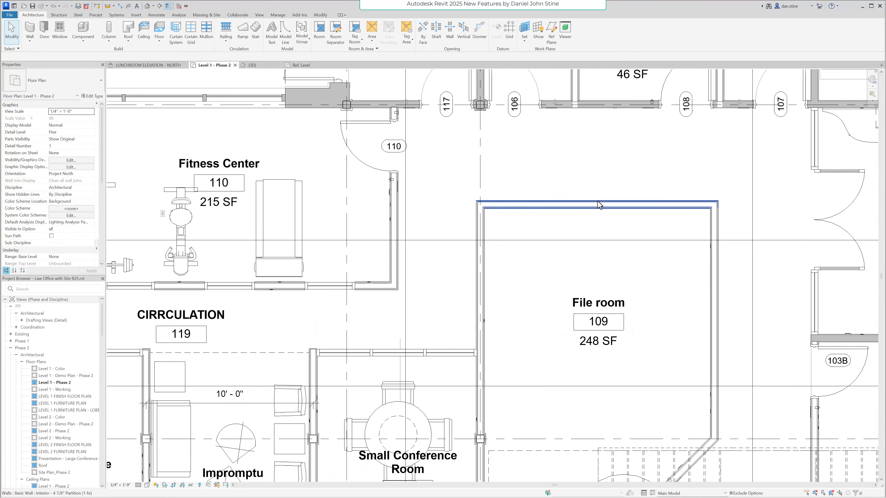
{"action": "left_click", "coordinate": [44, 30]}
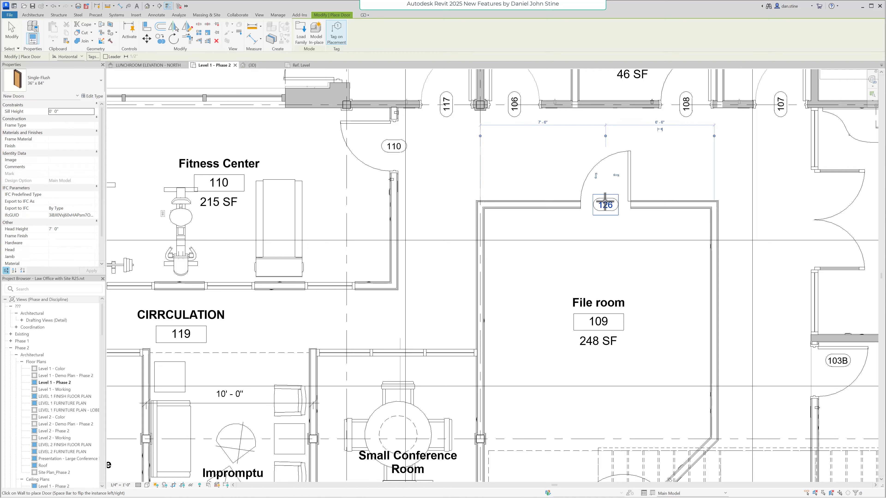
{"action": "left_click", "coordinate": [615, 206]}
{"action": "key", "text": "Escape"}
{"action": "key", "text": "Escape"}
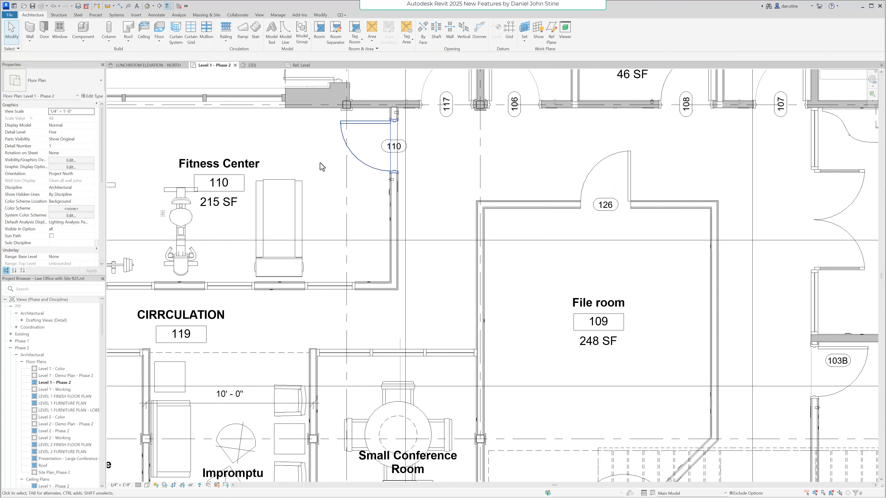
Step: Draw an Interior - Soffit Wall with Auto Join & Lock along the outer face of the File room's upper wall, spanning across door 126
{"action": "left_click", "coordinate": [30, 30]}
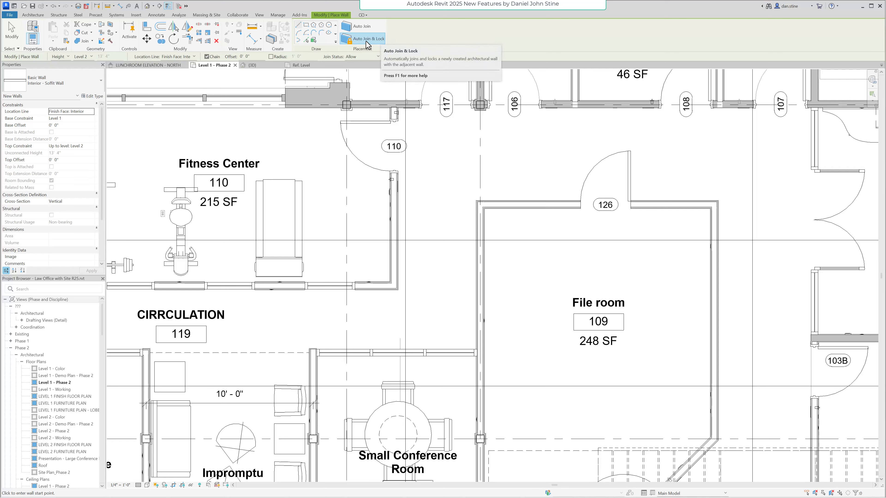
{"action": "scroll", "coordinate": [558, 195], "scroll_direction": "up", "scroll_amount": 3}
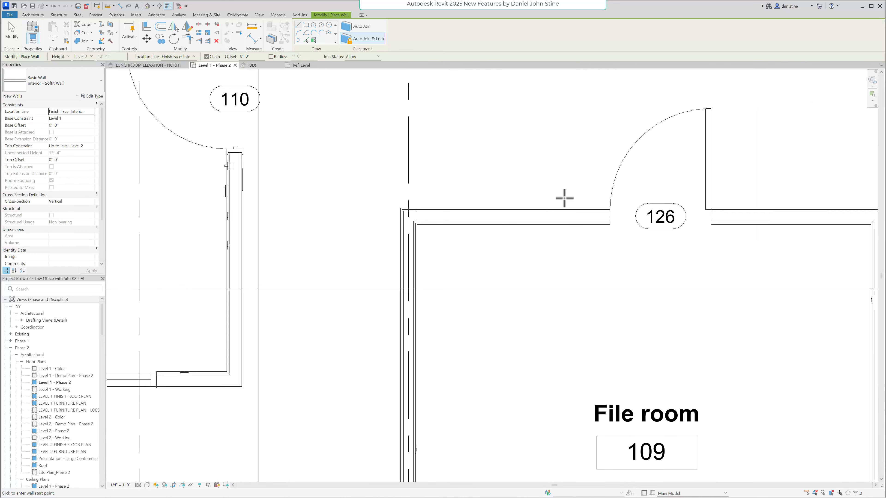
{"action": "left_click", "coordinate": [566, 210]}
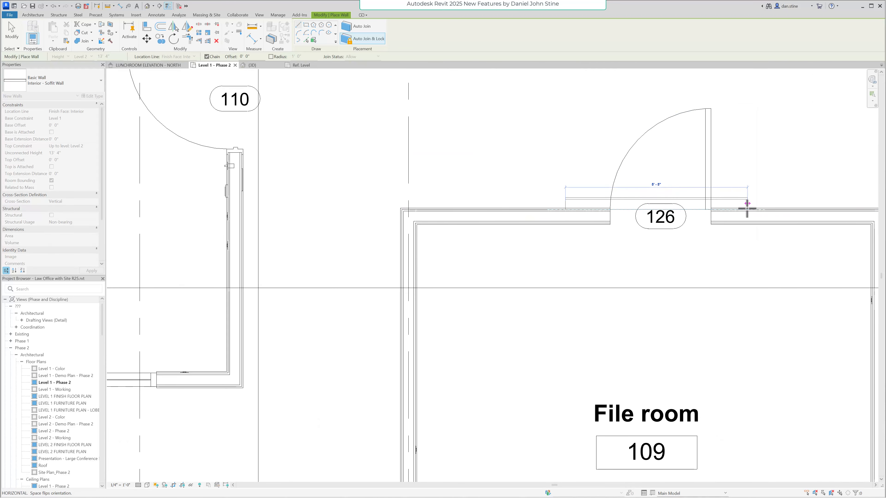
{"action": "left_click", "coordinate": [764, 207]}
{"action": "key", "text": "Escape"}
{"action": "key", "text": "Escape"}
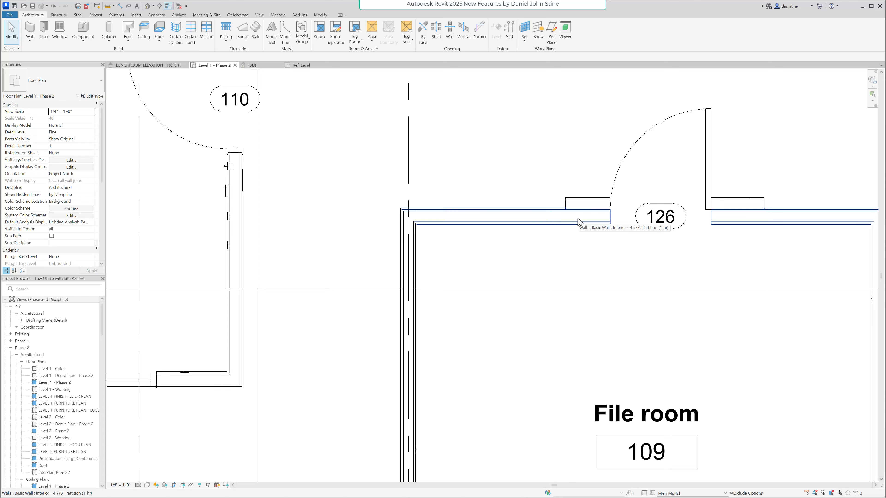
Step: Move the File room's upper wall slightly down toward the room, and select door 126
{"action": "left_click", "coordinate": [556, 220]}
{"action": "left_click_drag", "start_coordinate": [544, 224], "coordinate": [542, 245]}
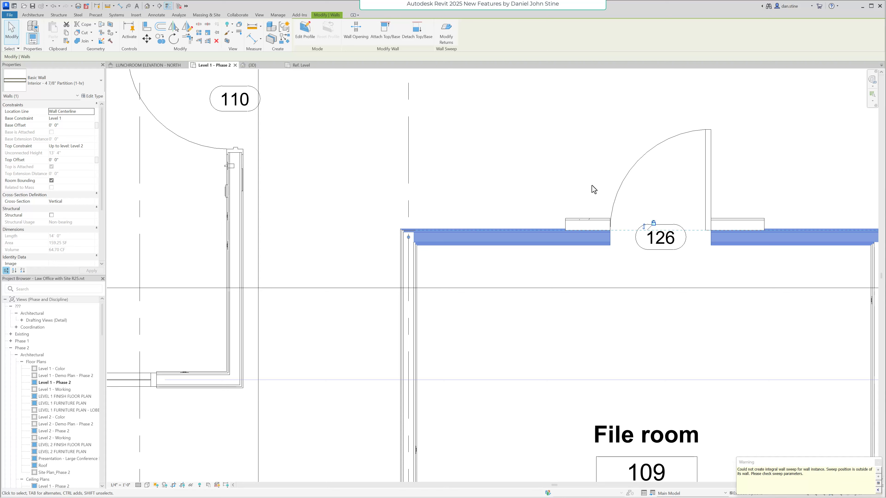
{"action": "left_click", "coordinate": [619, 201]}
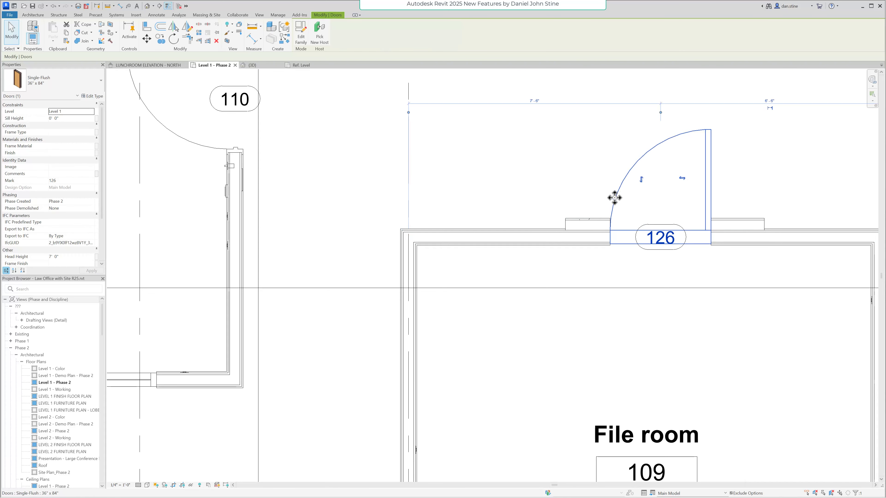
Step: Draw an Interior - Soffit Wall about 5'-1" long with Auto Join & Lock off, just inside the File room's upper wall across door 126
{"action": "left_click", "coordinate": [495, 160]}
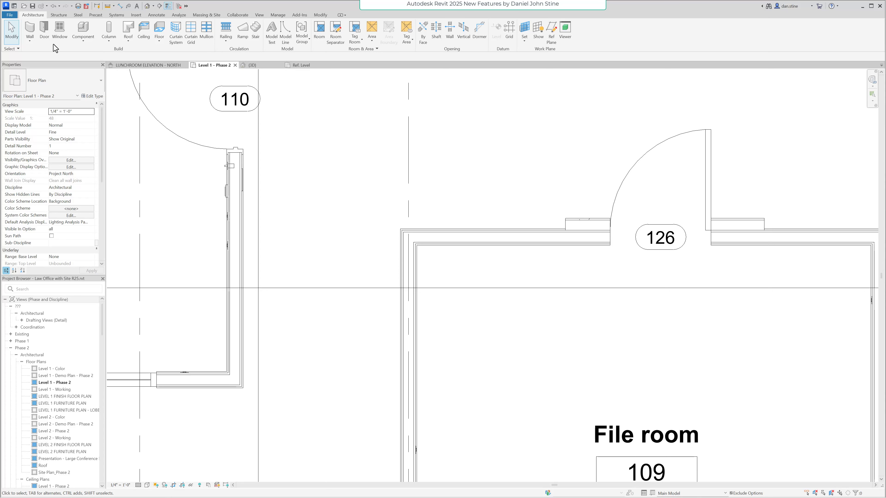
{"action": "left_click", "coordinate": [29, 31]}
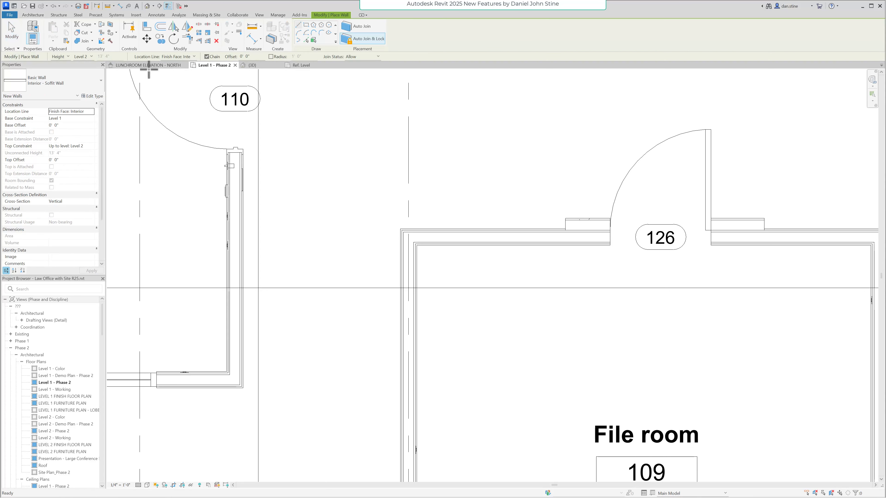
{"action": "left_click", "coordinate": [366, 38]}
{"action": "left_click", "coordinate": [585, 258]}
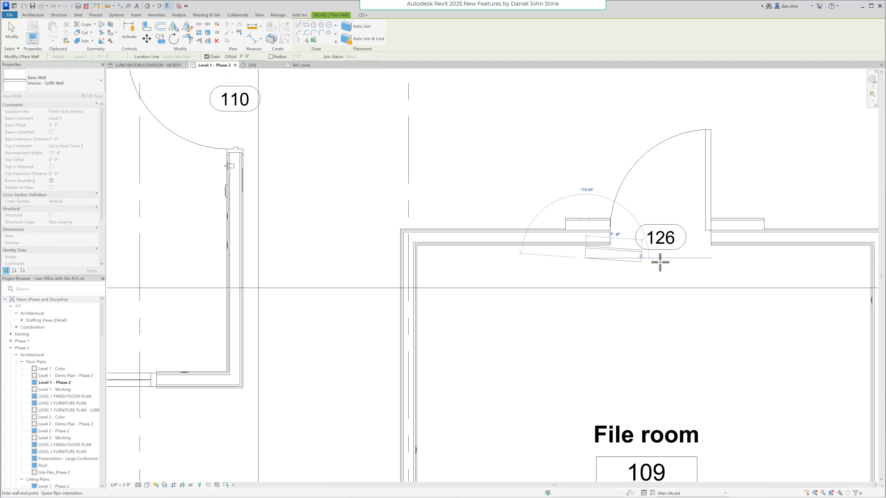
{"action": "left_click", "coordinate": [753, 259]}
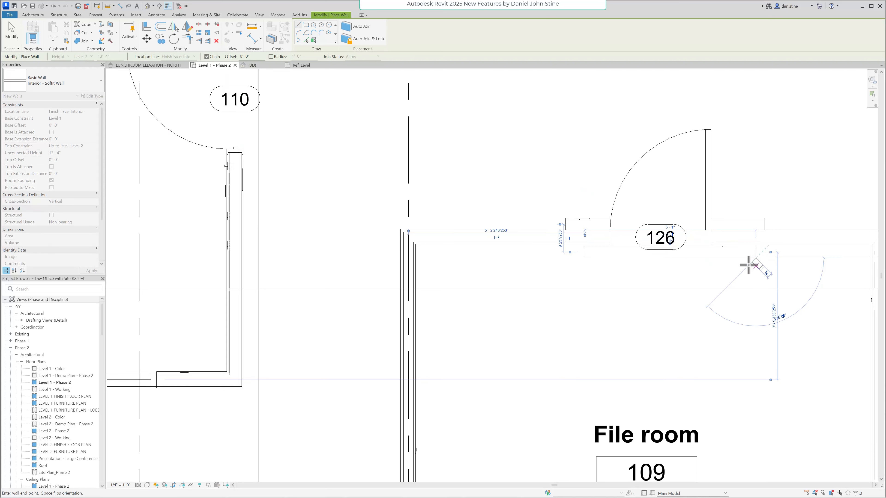
{"action": "key", "text": "Escape"}
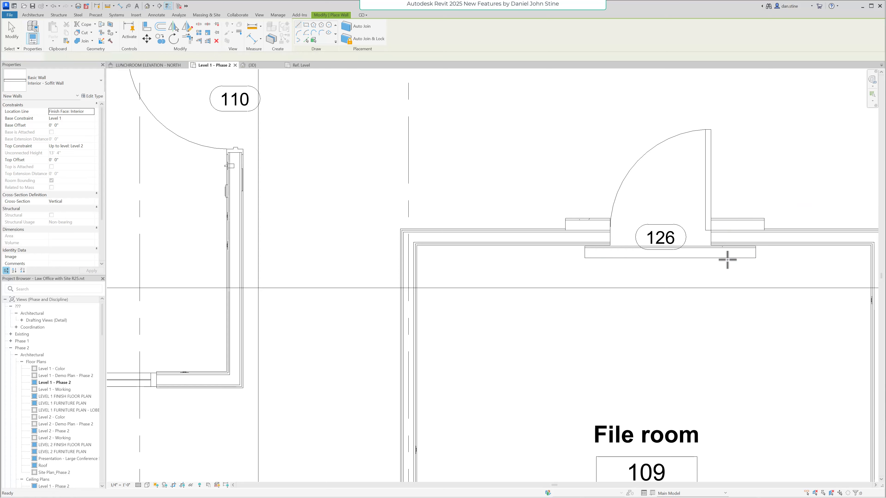
{"action": "key", "text": "Escape"}
{"action": "left_click", "coordinate": [728, 259]}
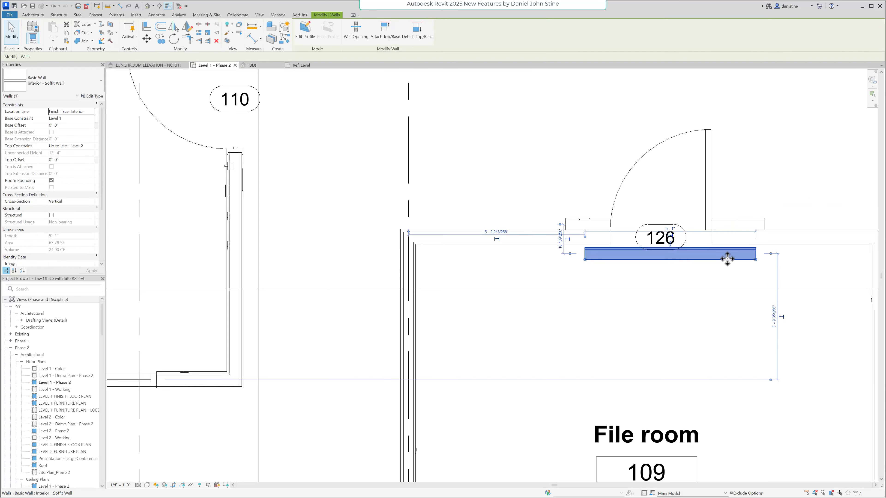
{"action": "key", "text": "Escape"}
Step: Join the new inner soffit wall to the File room's upper wall so door 126 cuts through both
{"action": "left_click", "coordinate": [321, 15]}
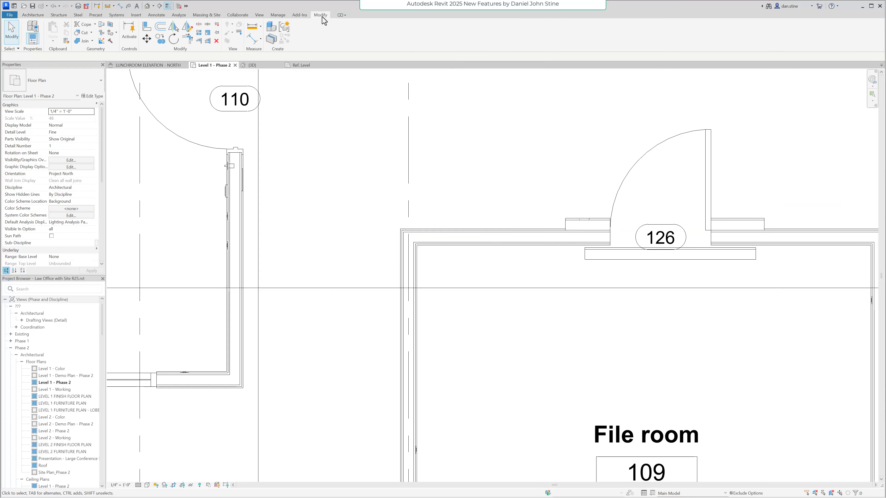
{"action": "left_click", "coordinate": [79, 41]}
{"action": "left_click", "coordinate": [600, 253]}
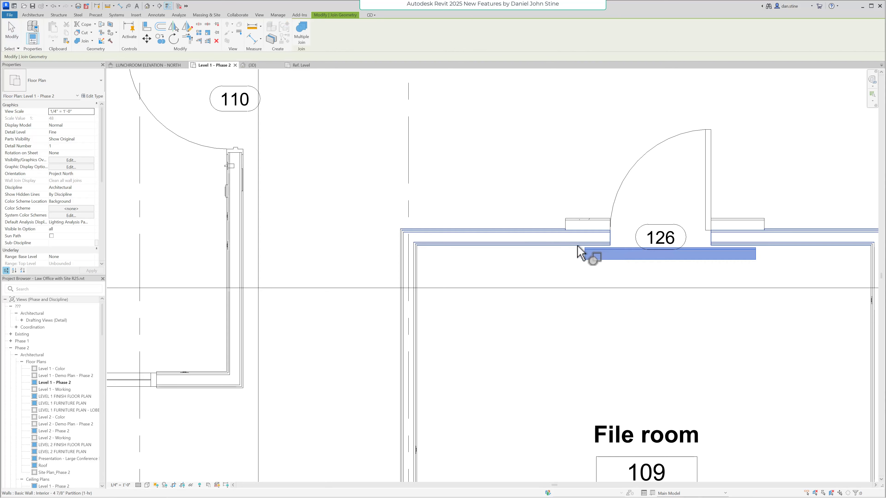
{"action": "left_click", "coordinate": [590, 245]}
{"action": "key", "text": "Escape"}
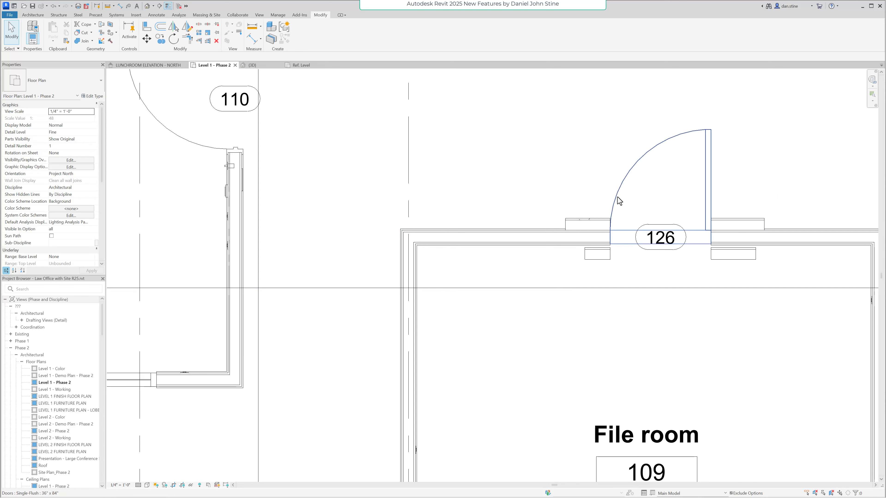
Step: Move the joined inner soffit wall slightly farther into the File room, away from the upper wall
{"action": "left_click", "coordinate": [593, 260]}
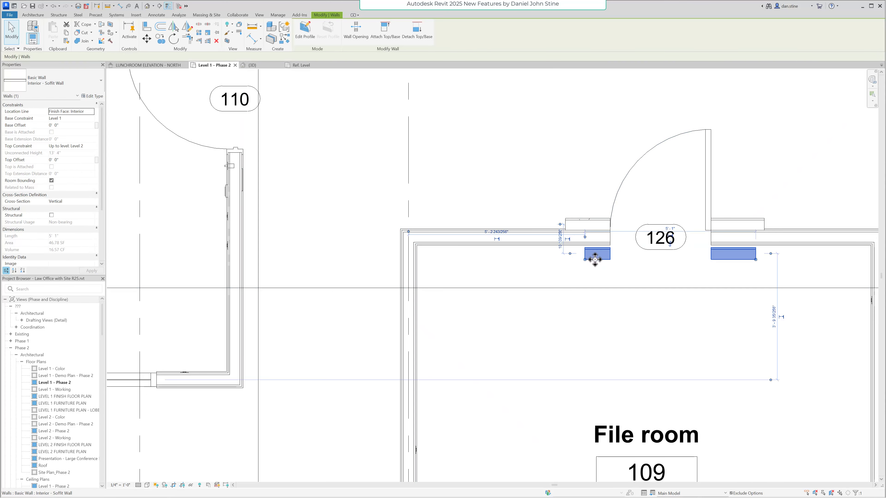
{"action": "mouse_move", "coordinate": [595, 259]}
{"action": "left_mouse_down"}
{"action": "mouse_move", "coordinate": [598, 312]}
{"action": "mouse_move", "coordinate": [605, 261]}
{"action": "left_mouse_up"}
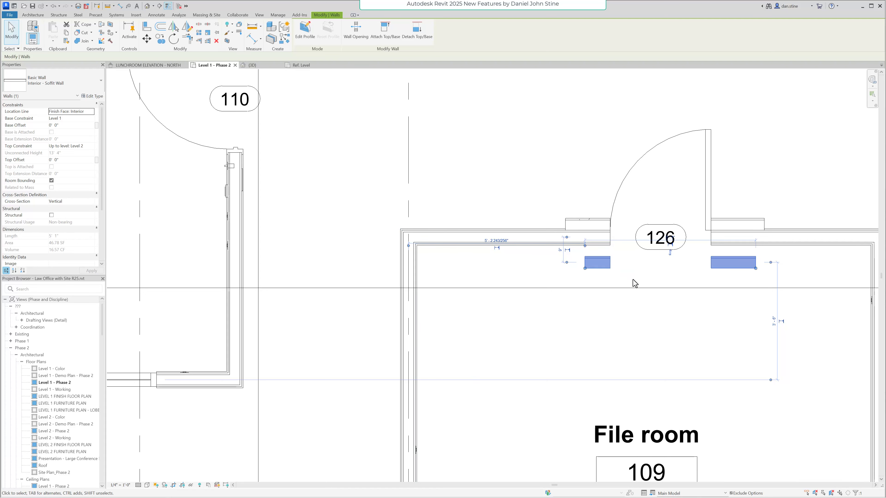
{"action": "left_click", "coordinate": [570, 197]}
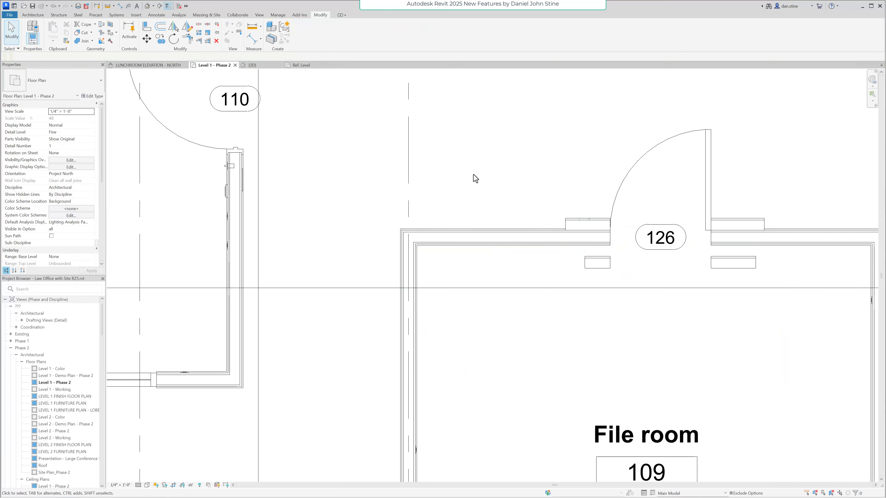
Step: Place two 8" x 8" Rectangular Column1 architectural columns, one against the File room's upper wall and one freestanding inside the room
{"action": "left_click", "coordinate": [33, 15]}
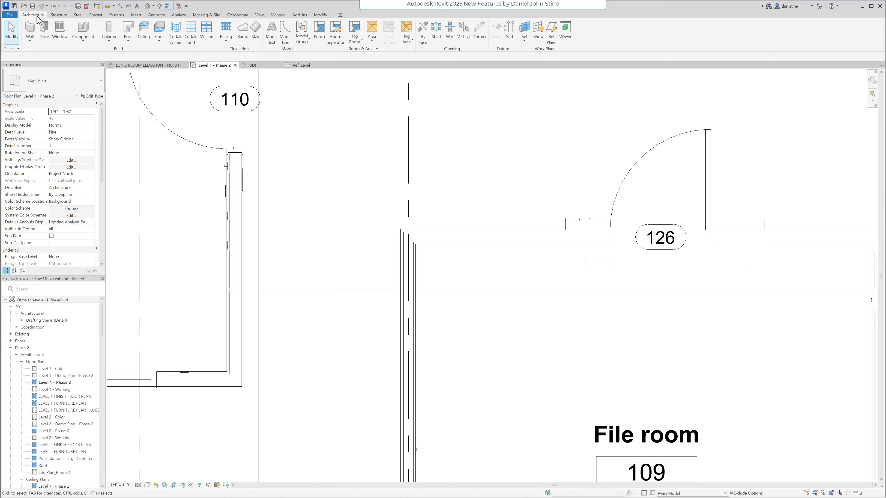
{"action": "left_click", "coordinate": [109, 40]}
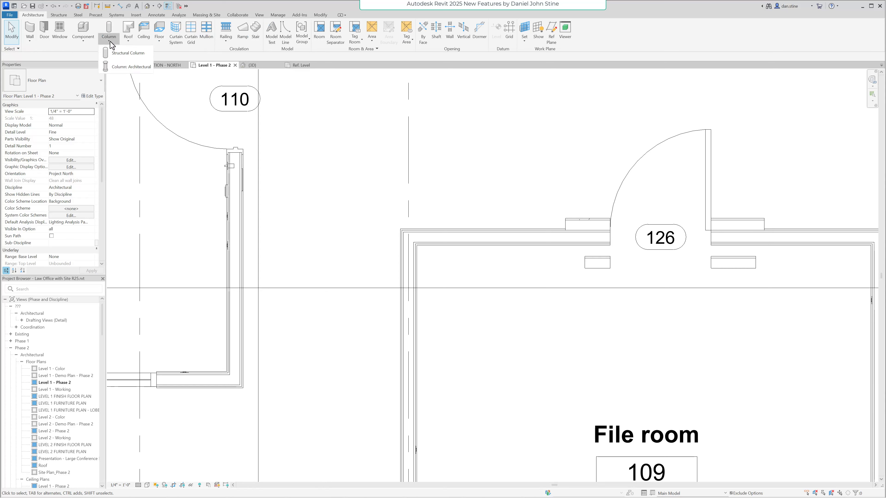
{"action": "left_click", "coordinate": [125, 67]}
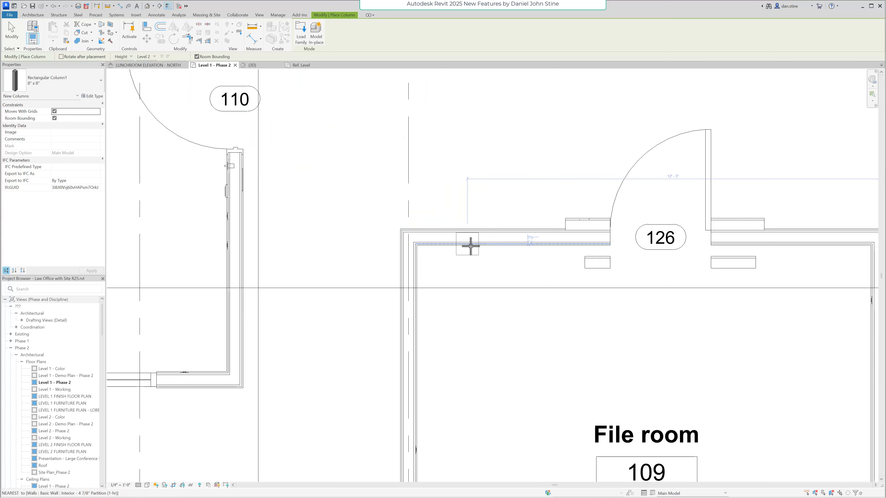
{"action": "left_click", "coordinate": [496, 251]}
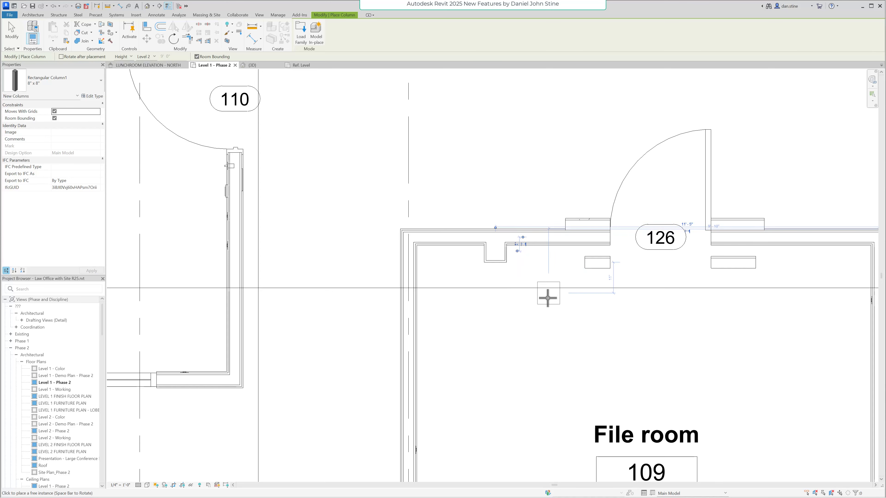
{"action": "left_click", "coordinate": [546, 310]}
{"action": "key", "text": "Escape"}
{"action": "key", "text": "Escape"}
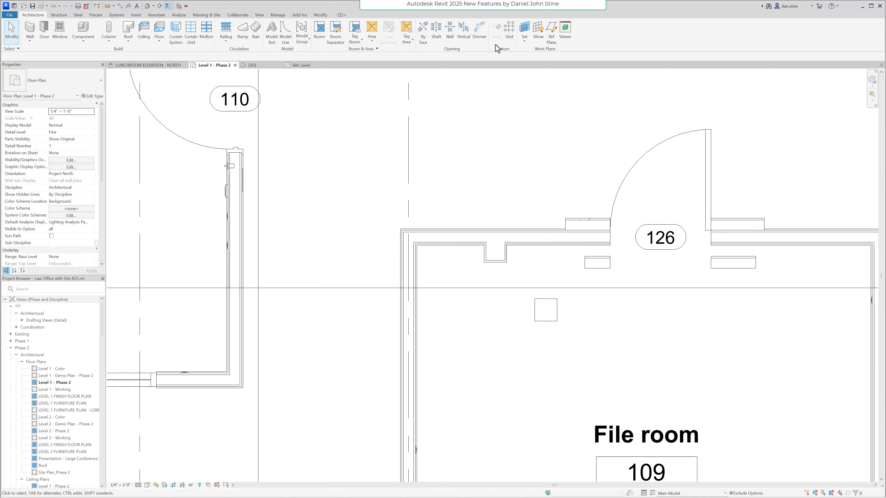
Step: Join the freestanding column to the File room's upper wall, keeping the elements joined
{"action": "left_click", "coordinate": [321, 16]}
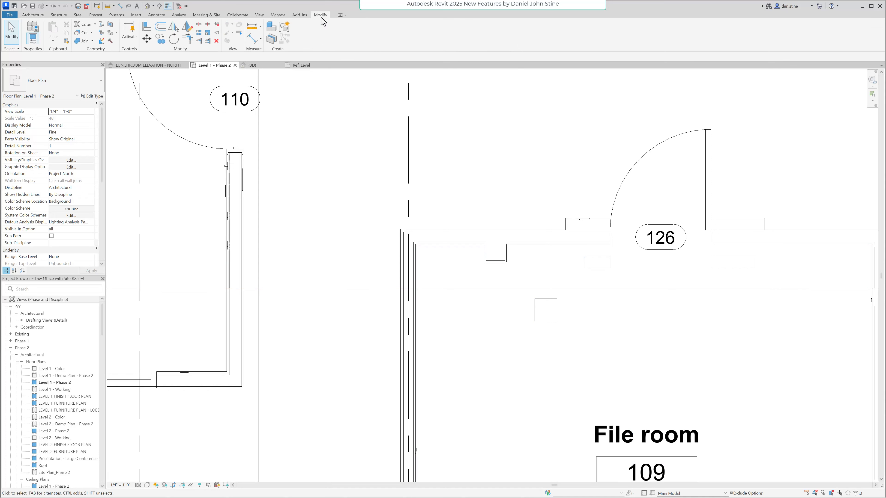
{"action": "left_click", "coordinate": [80, 42]}
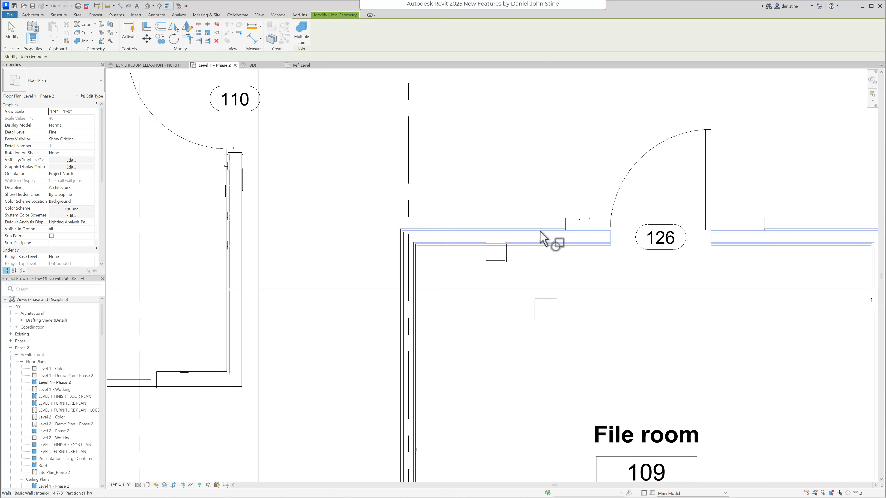
{"action": "left_click", "coordinate": [549, 240]}
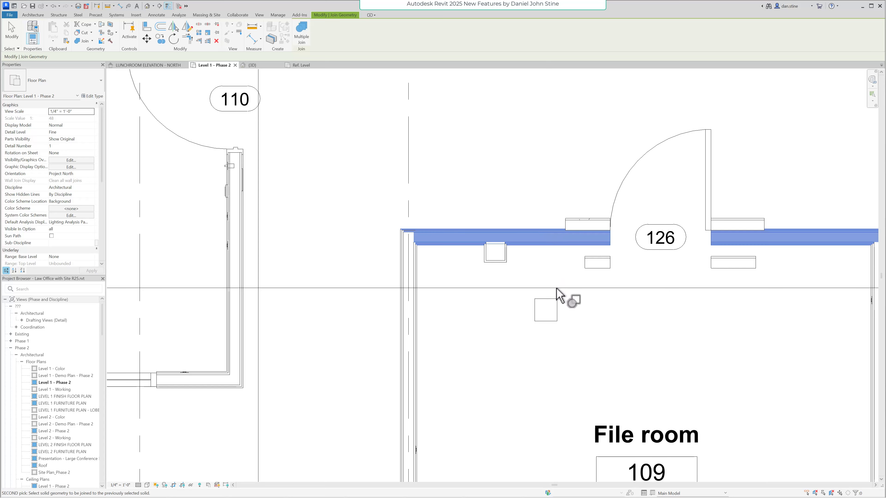
{"action": "left_click", "coordinate": [554, 303]}
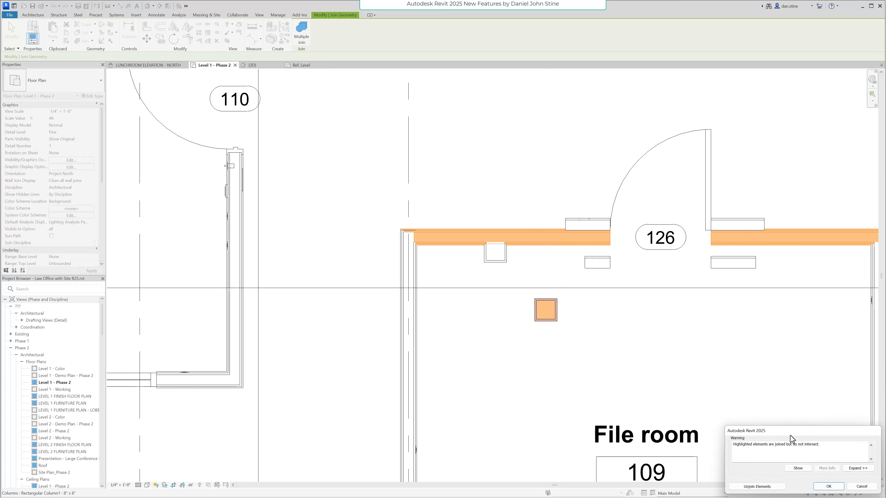
{"action": "left_click", "coordinate": [828, 487]}
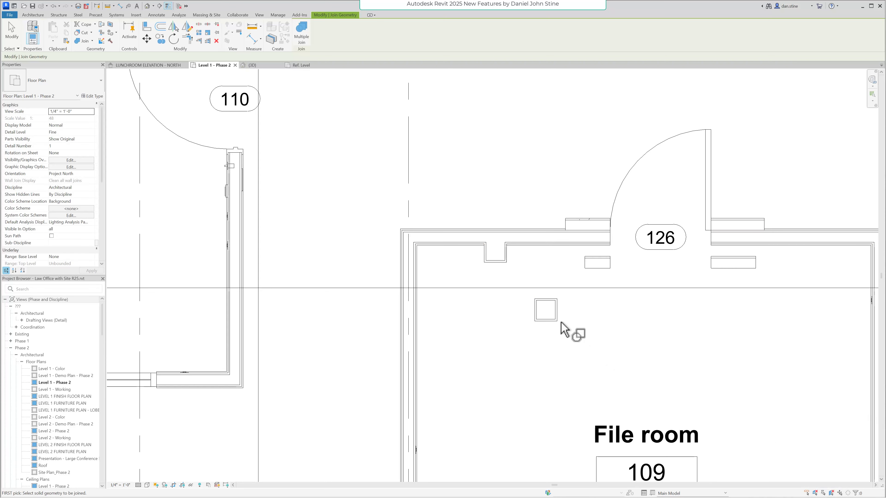
{"action": "key", "text": "Escape"}
Step: Review the wall types available for the File room's upper wall, including Exterior - Brick on Mtl. Stud
{"action": "left_click", "coordinate": [528, 243]}
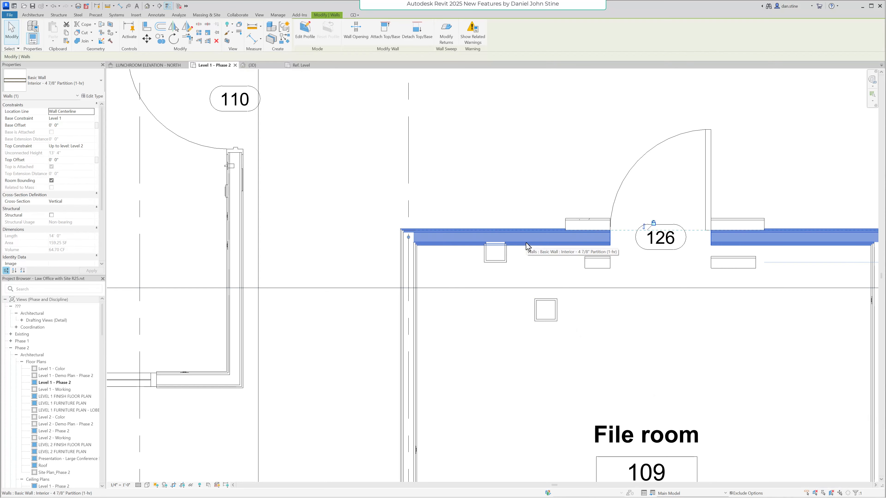
{"action": "left_click", "coordinate": [80, 83]}
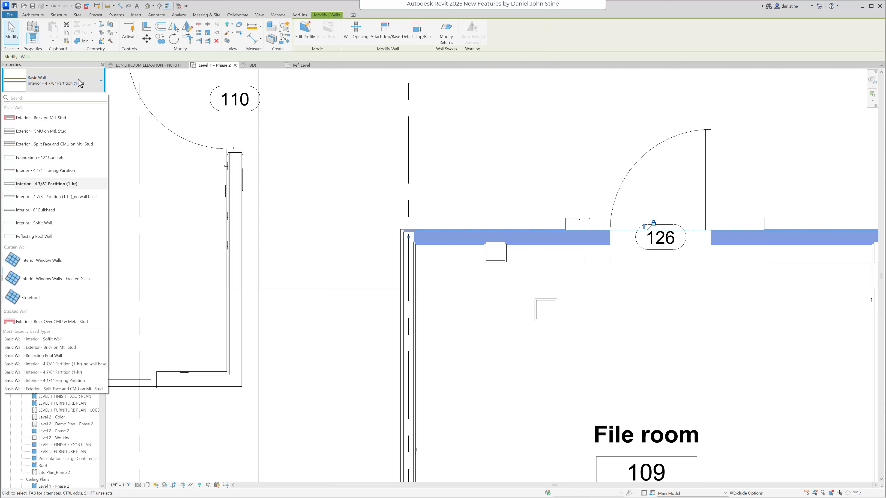
{"action": "left_click", "coordinate": [78, 119]}
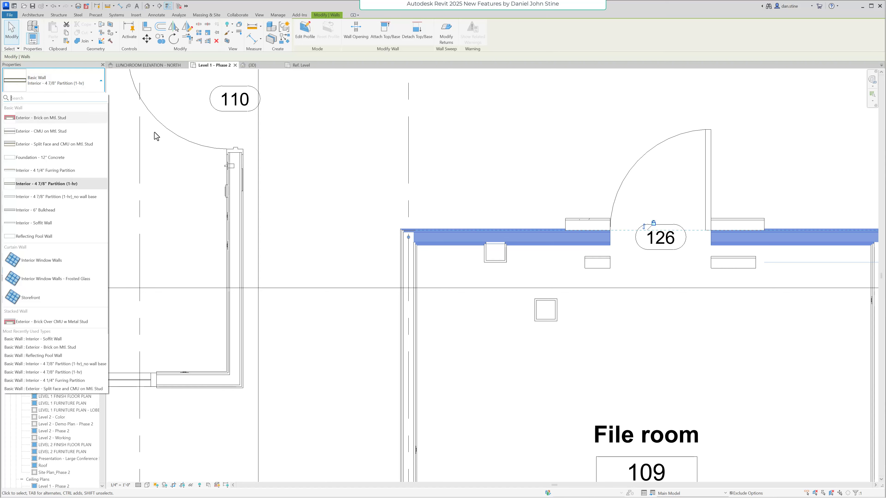
{"action": "left_click", "coordinate": [511, 186]}
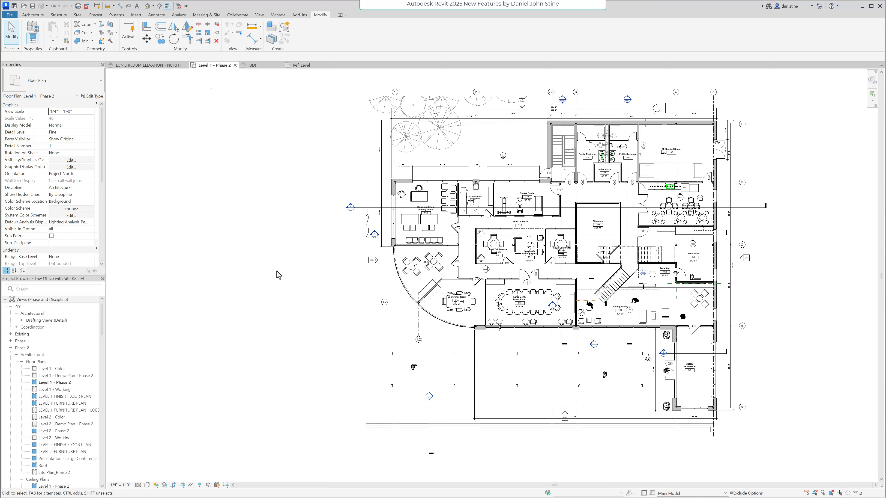
Step: Examine the Office building type's energy analysis parameters and schedules in the Building/Space Type Settings
{"action": "left_click", "coordinate": [278, 15]}
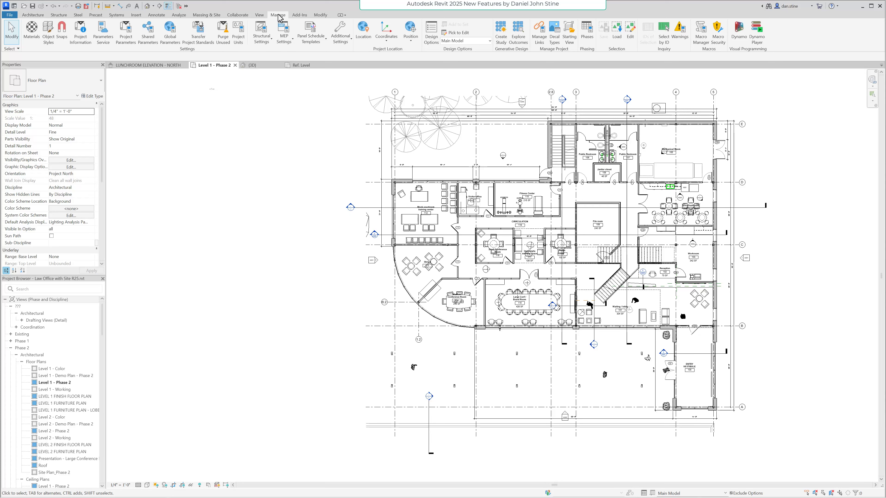
{"action": "left_click", "coordinate": [285, 39]}
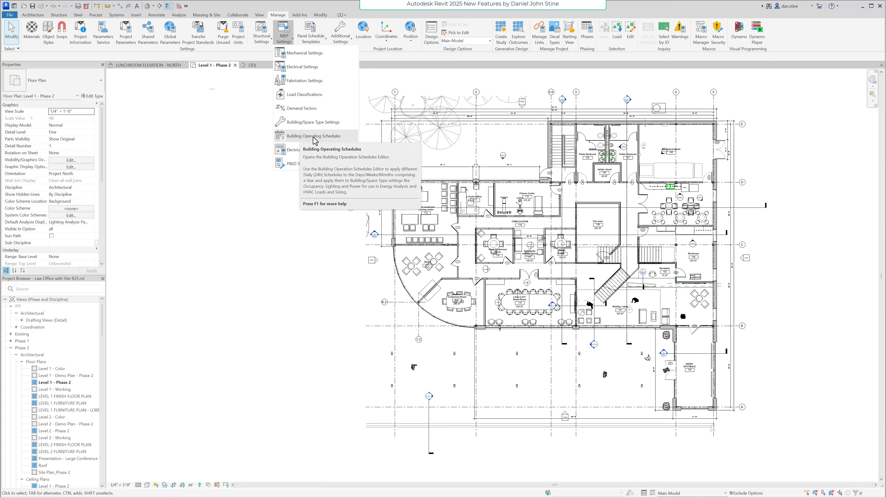
{"action": "left_click", "coordinate": [312, 123]}
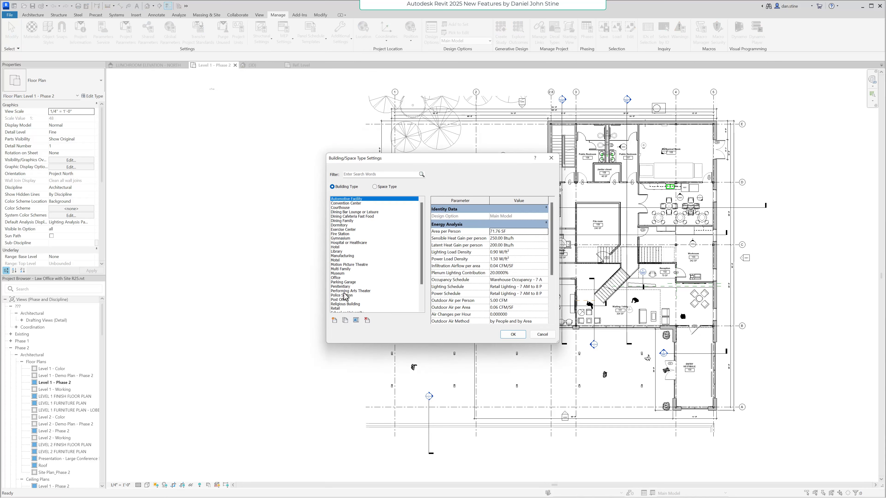
{"action": "left_click", "coordinate": [337, 278]}
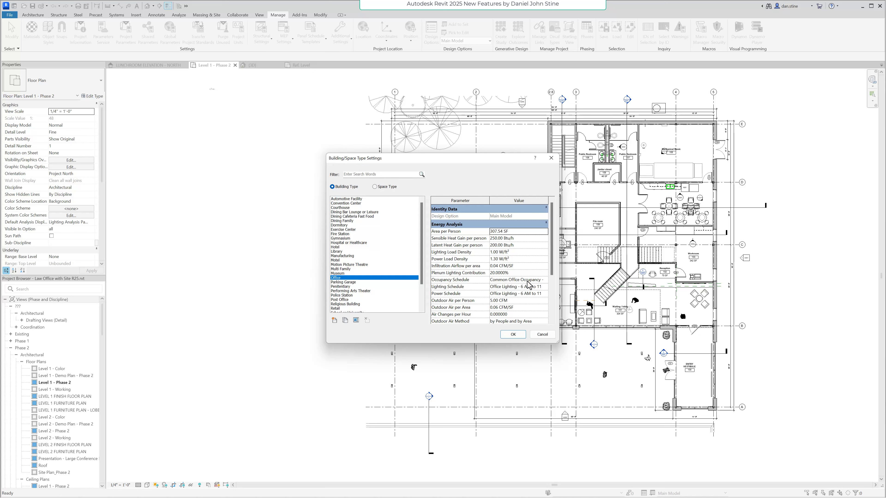
{"action": "left_click", "coordinate": [546, 335]}
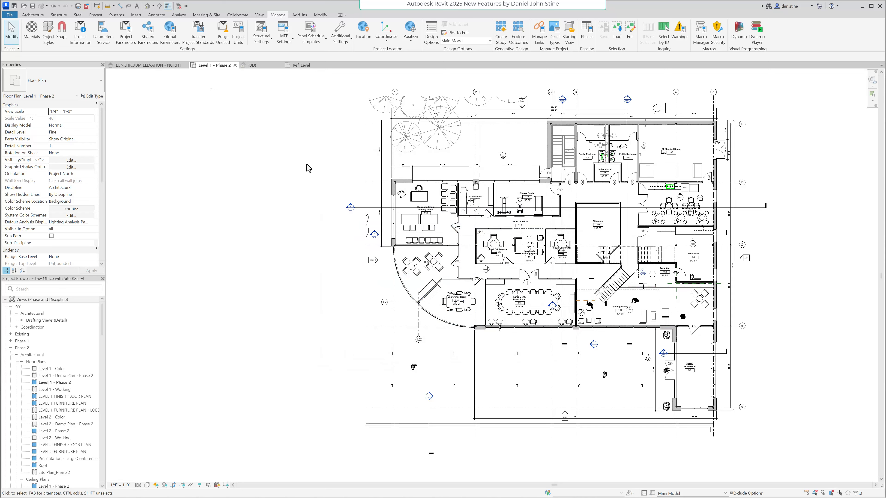
Step: In the Building Operating Schedules, apply Common Commercial Occupancy - 7 AM to 6 PM to a range of May days in Off - 24 Hours
{"action": "left_click", "coordinate": [283, 41]}
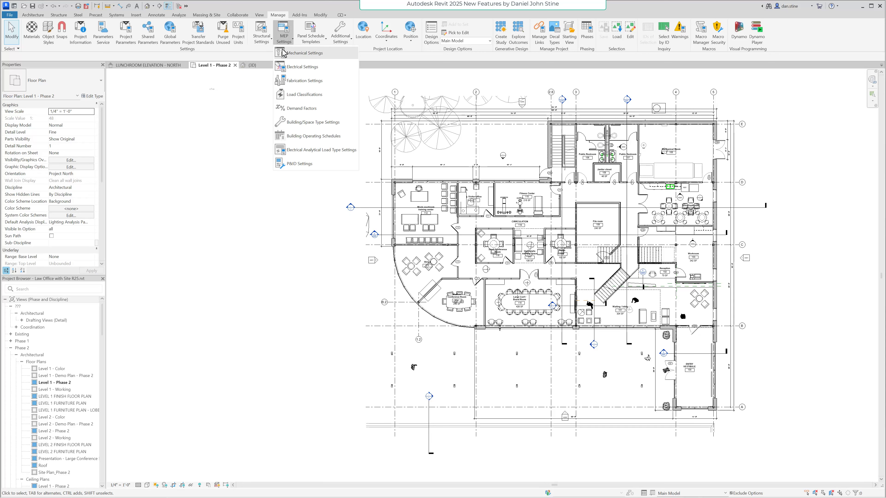
{"action": "left_click", "coordinate": [309, 139]}
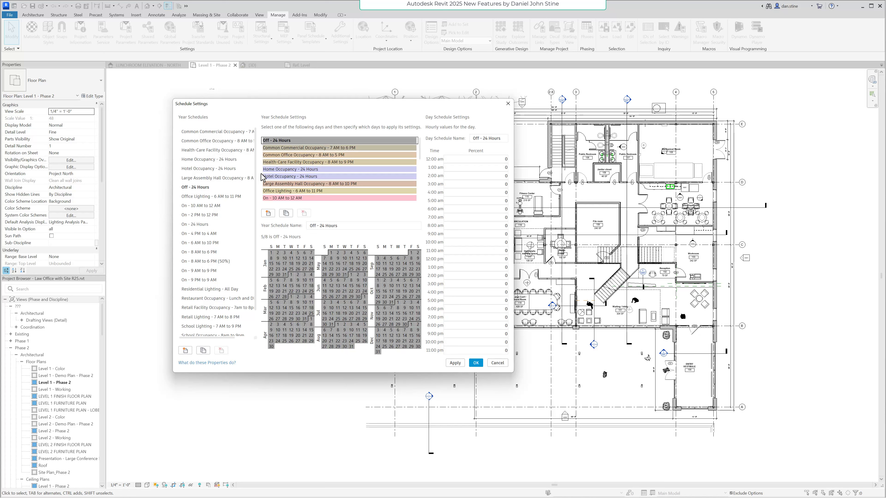
{"action": "left_click", "coordinate": [285, 148]}
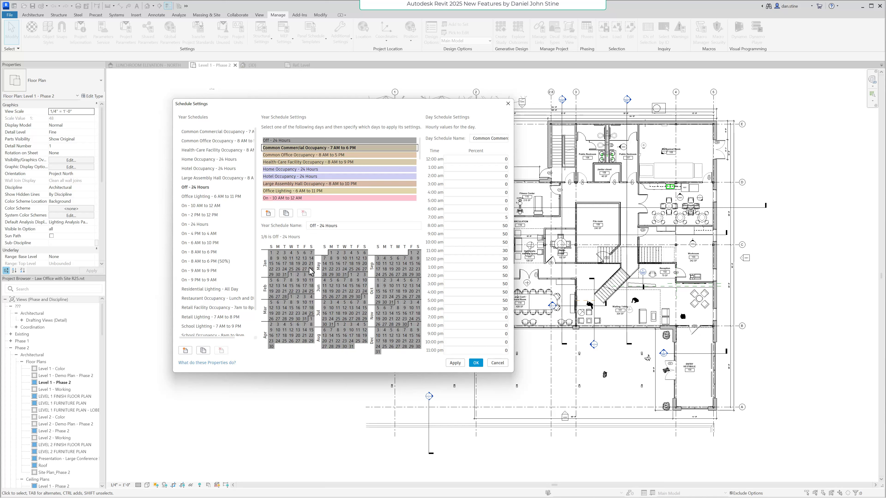
{"action": "left_click_drag", "start_coordinate": [325, 258], "coordinate": [366, 267]}
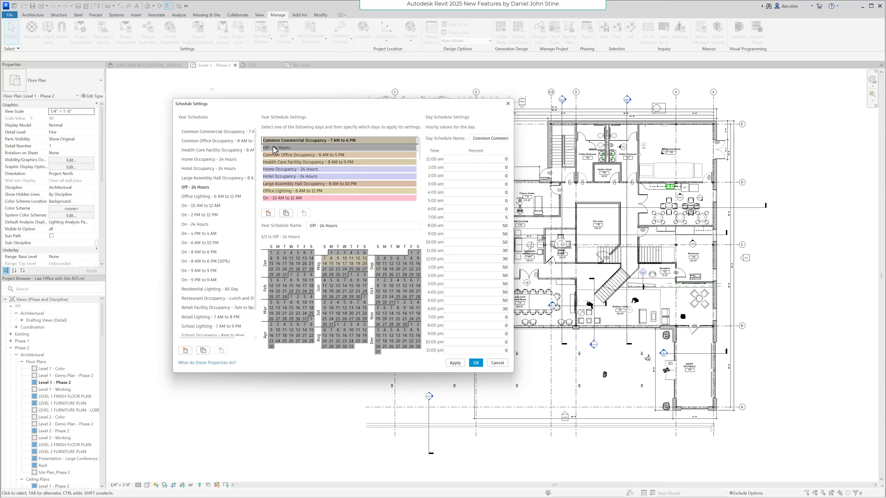
Step: Apply Health-Care Facility Occupancy - 8 AM to 9 PM to June days through the 24th, and Home Occupancy - 24 Hours to July 10, 11 and 12
{"action": "left_click", "coordinate": [285, 162]}
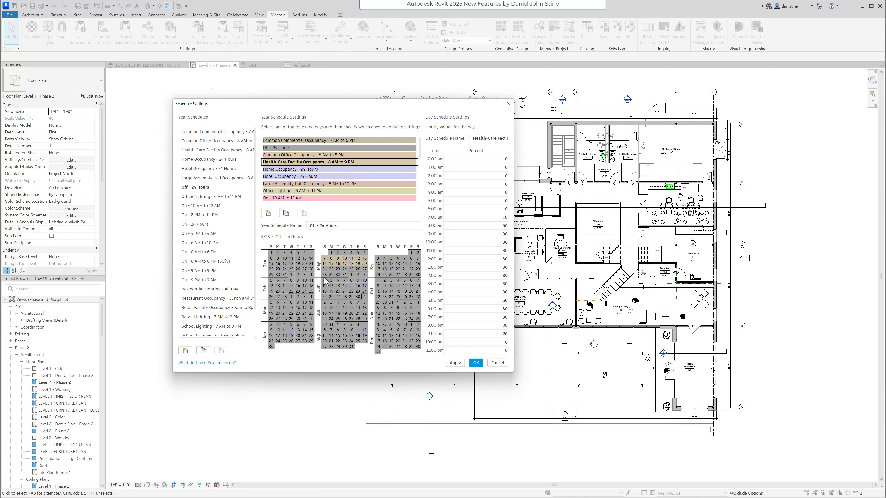
{"action": "left_click_drag", "start_coordinate": [323, 277], "coordinate": [367, 297]}
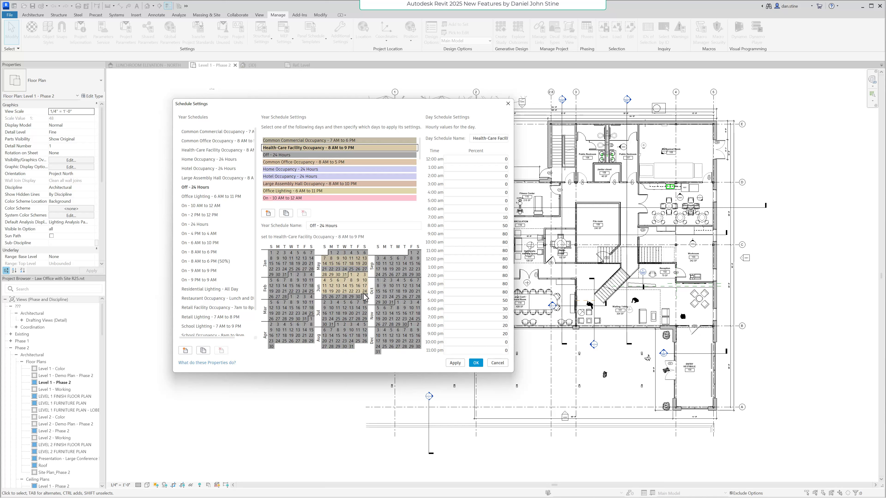
{"action": "left_click", "coordinate": [279, 162]}
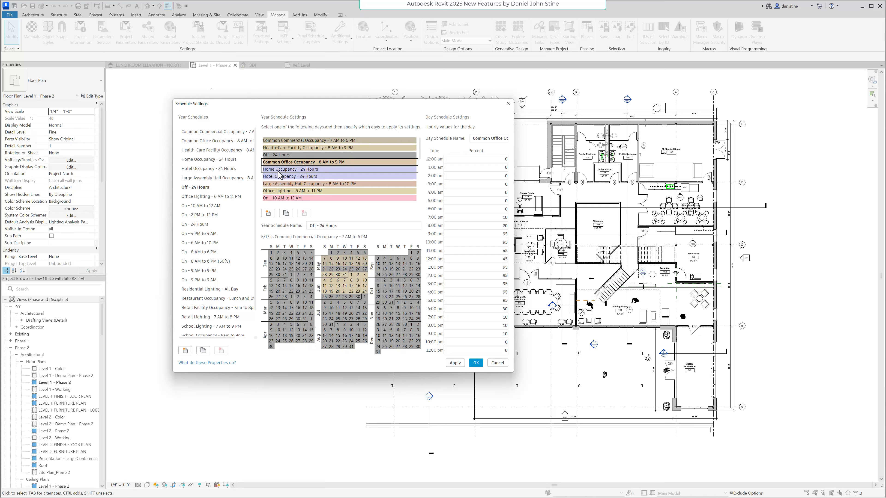
{"action": "left_click", "coordinate": [280, 170]}
{"action": "left_click", "coordinate": [344, 308]}
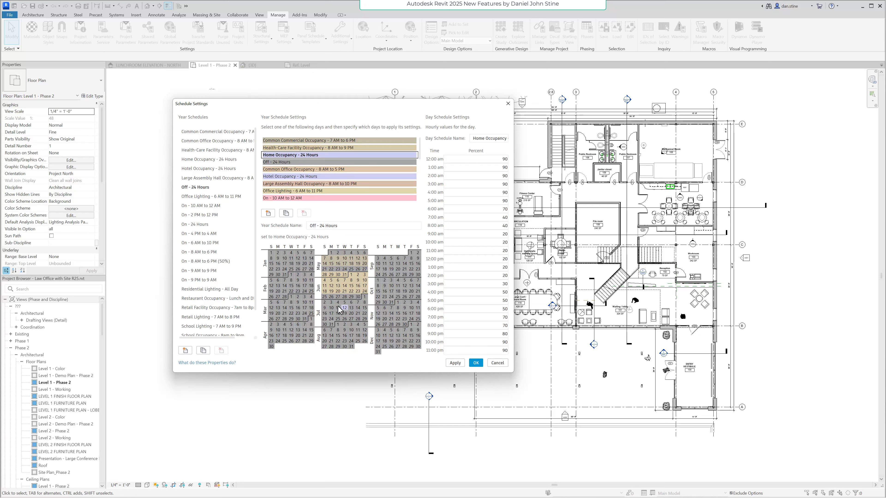
{"action": "left_click", "coordinate": [338, 307]}
{"action": "left_click", "coordinate": [332, 308]}
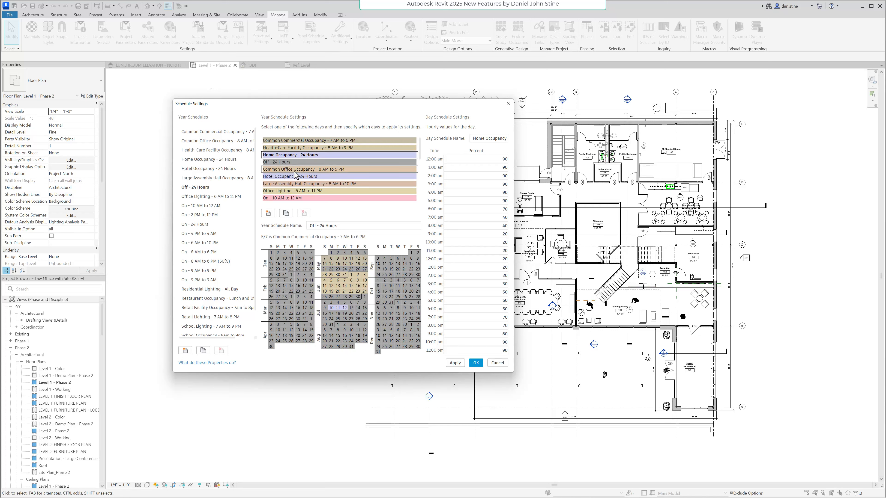
Step: Apply On - 10 AM to 12 AM to the September Sundays and Saturdays in the Off - 24 Hours year schedule
{"action": "left_click", "coordinate": [292, 148]}
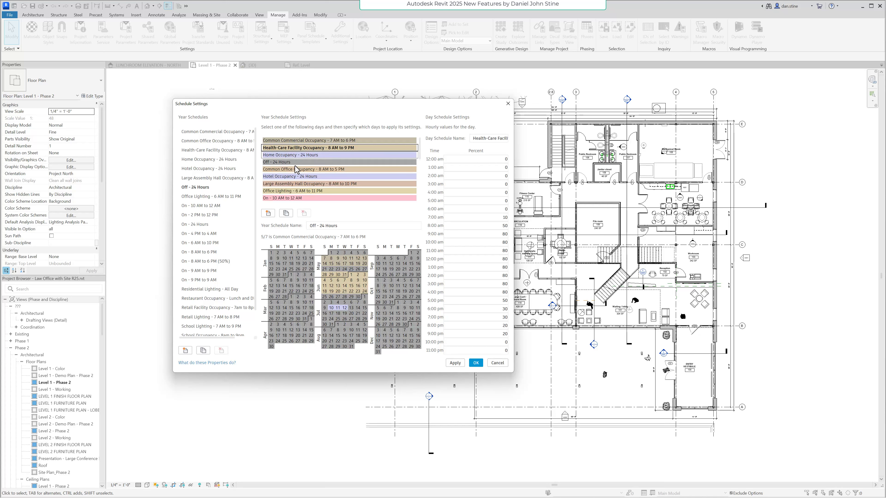
{"action": "left_click", "coordinate": [288, 198]}
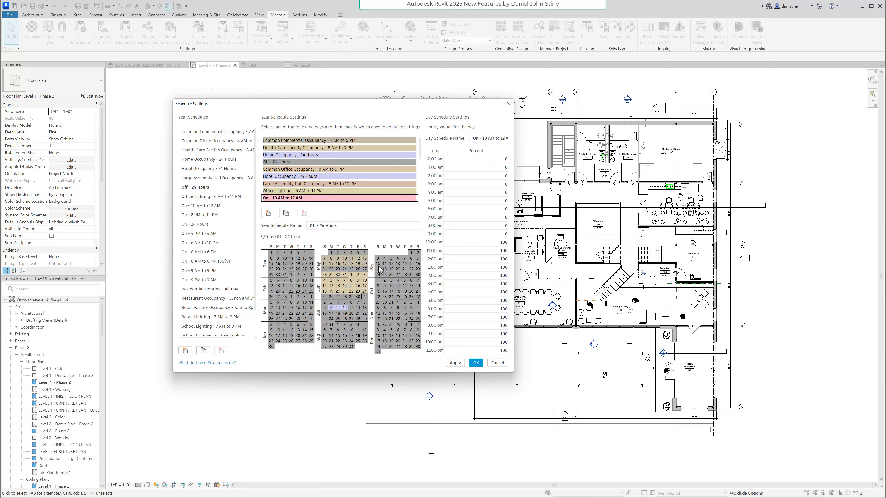
{"action": "left_click_drag", "start_coordinate": [379, 259], "coordinate": [378, 275]}
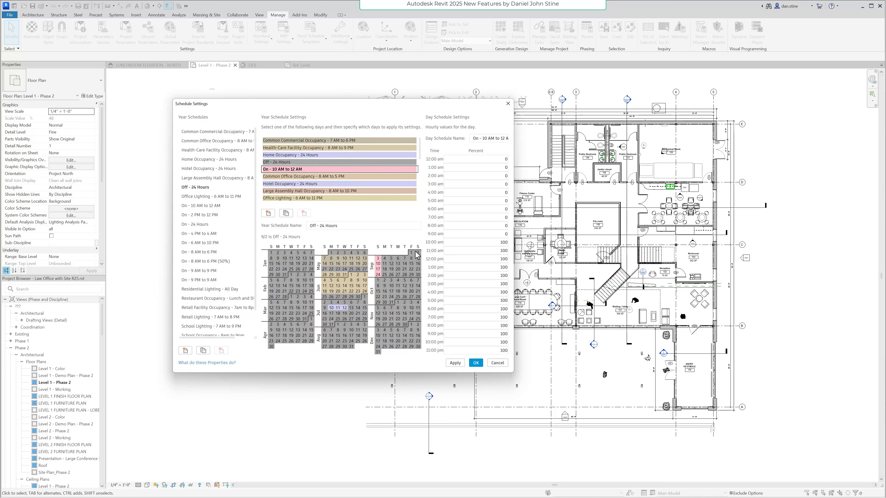
{"action": "left_click_drag", "start_coordinate": [418, 253], "coordinate": [417, 274]}
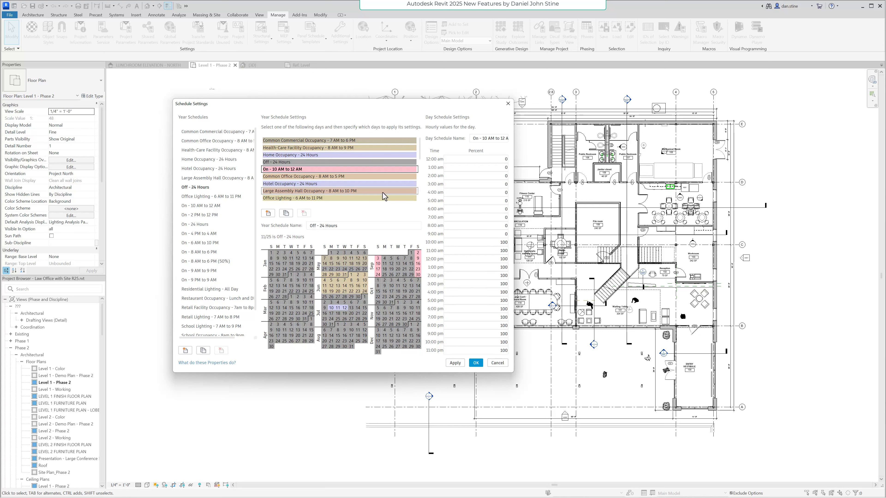
Step: Enter 80 percent at 9:00 pm for the Home Occupancy - 24 Hours day schedule, and discard all changes in the Schedule Settings
{"action": "left_click", "coordinate": [314, 162]}
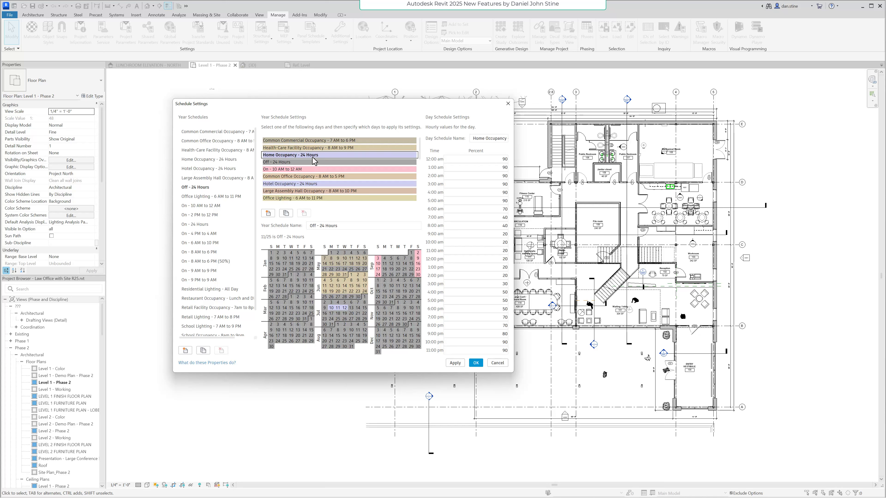
{"action": "left_click", "coordinate": [312, 156]}
{"action": "type", "text": "80"}
{"action": "left_click", "coordinate": [504, 334]}
{"action": "left_click", "coordinate": [499, 363]}
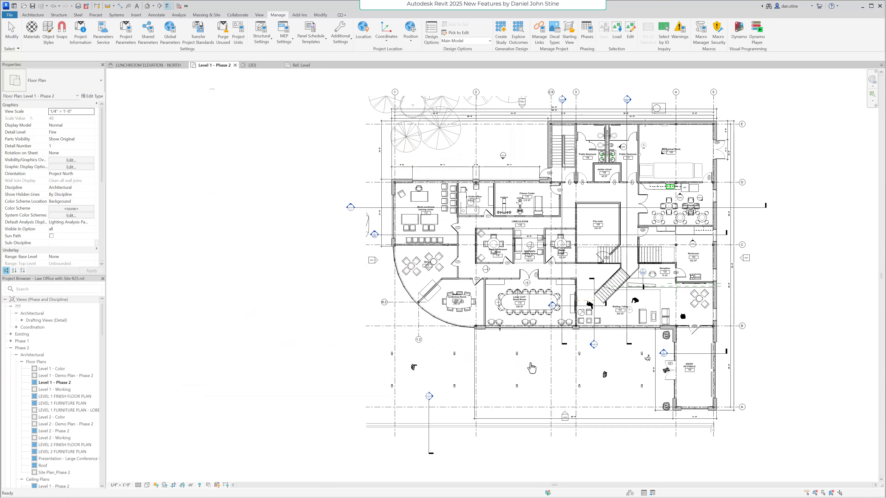